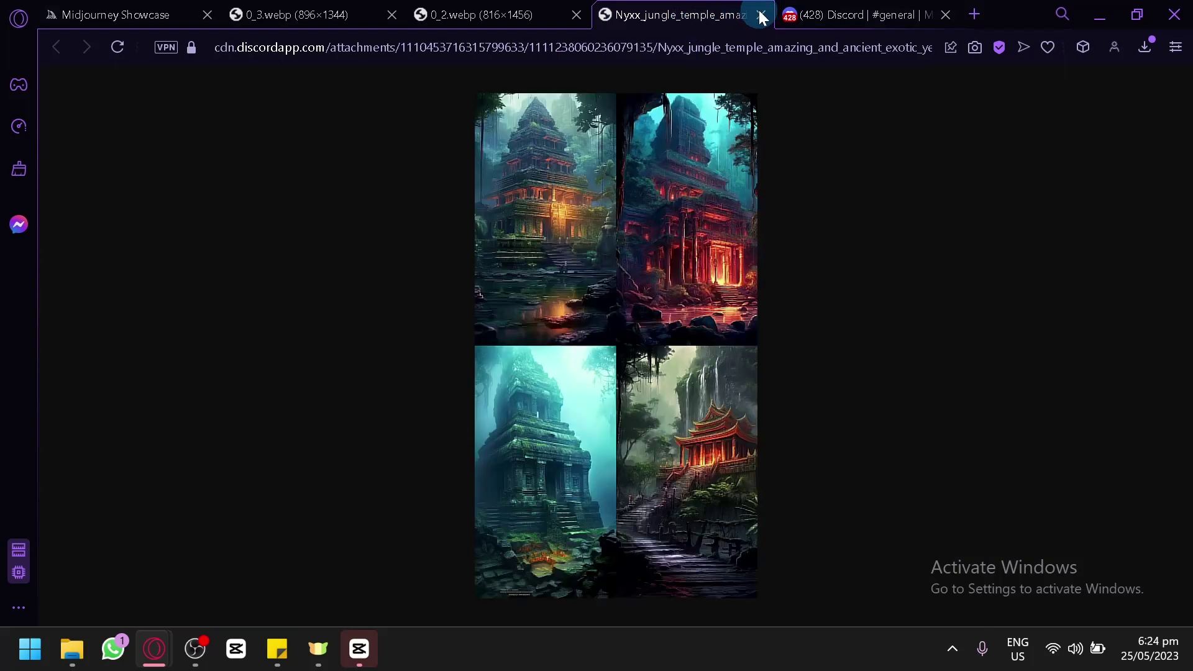
# Close the full-size grid image tab and scroll the chat to the upscaled Image #3.
pyautogui.click(654, 8)
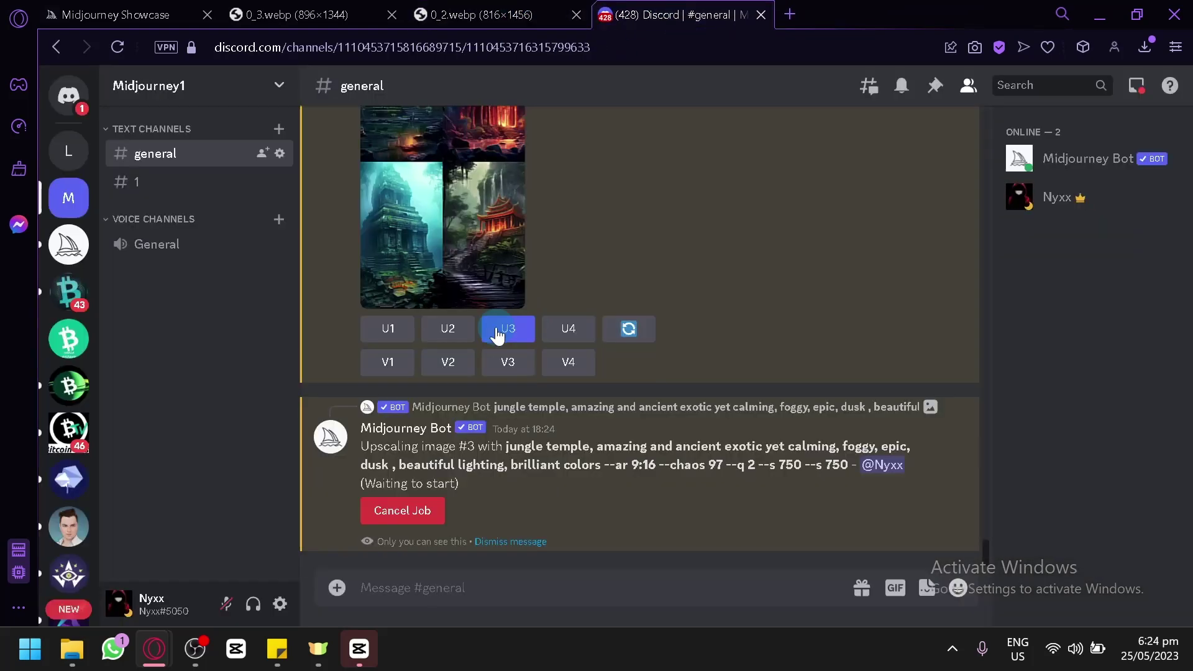
pyautogui.scroll(2, 778, 475)
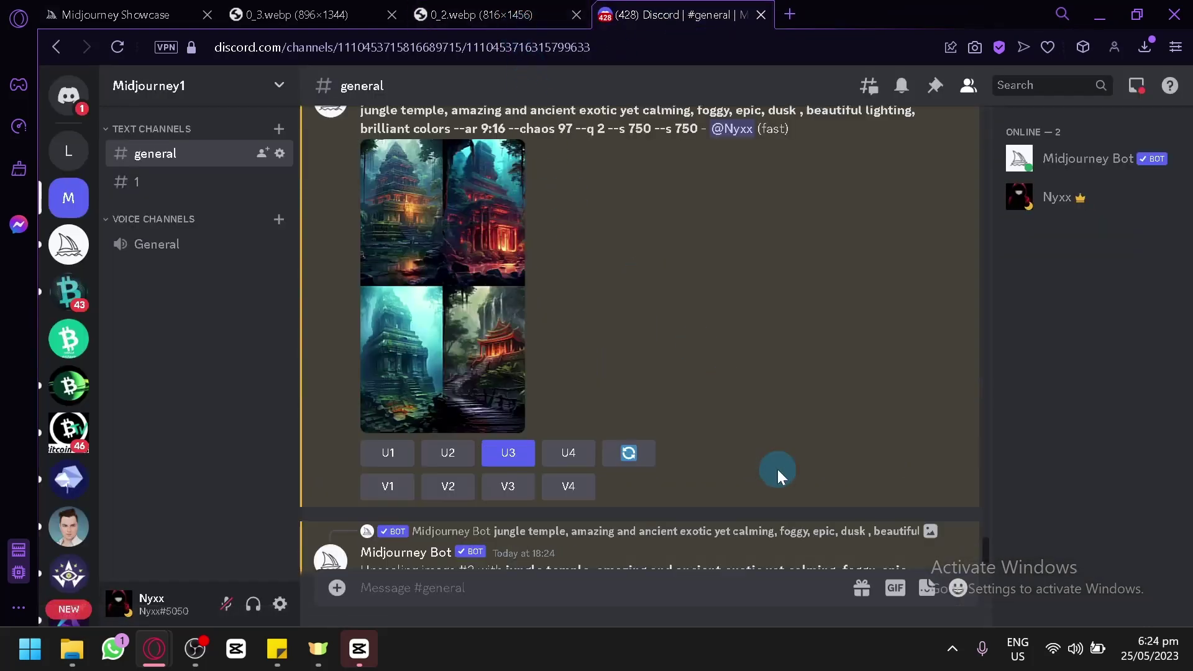
pyautogui.scroll(4, 701, 260)
pyautogui.scroll(1, 561, 403)
pyautogui.scroll(-2, 464, 417)
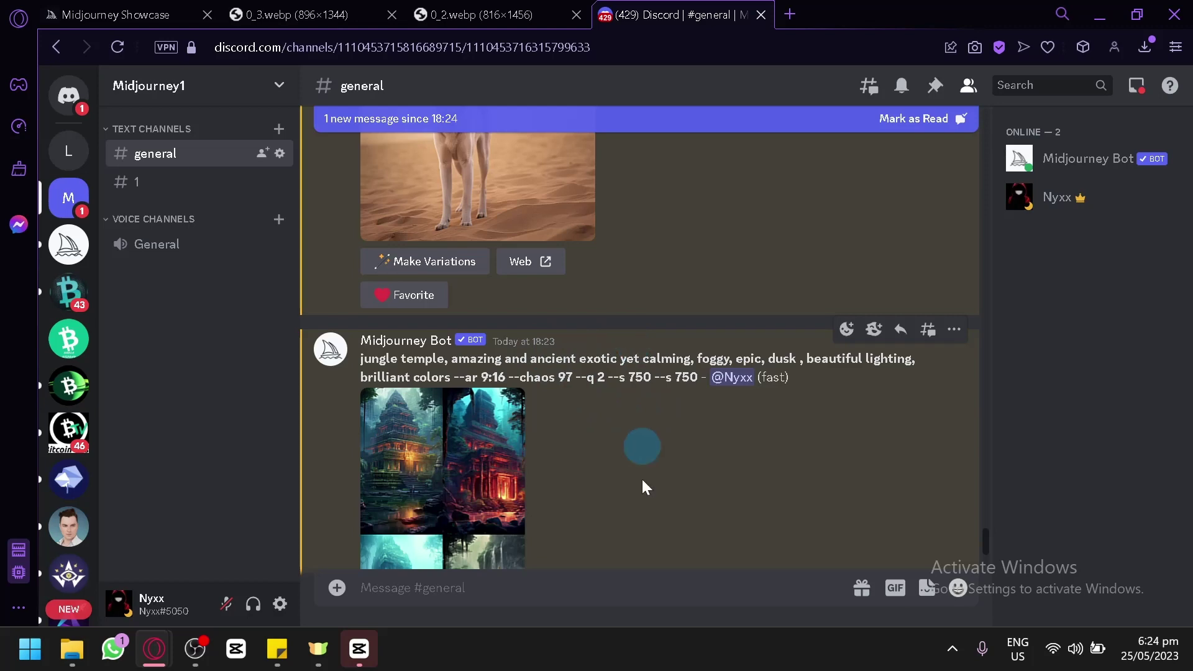
# Open upscaled jungle temple Image #3 in a browser tab and zoom it to full size.
pyautogui.click(448, 360)
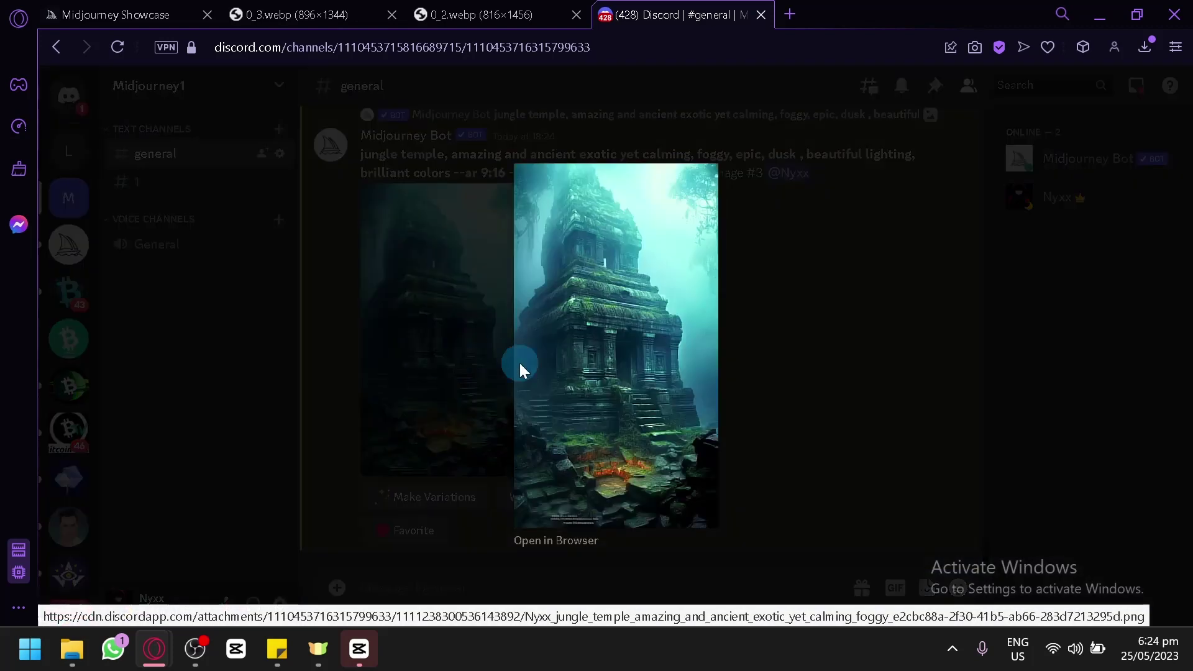
pyautogui.click(568, 541)
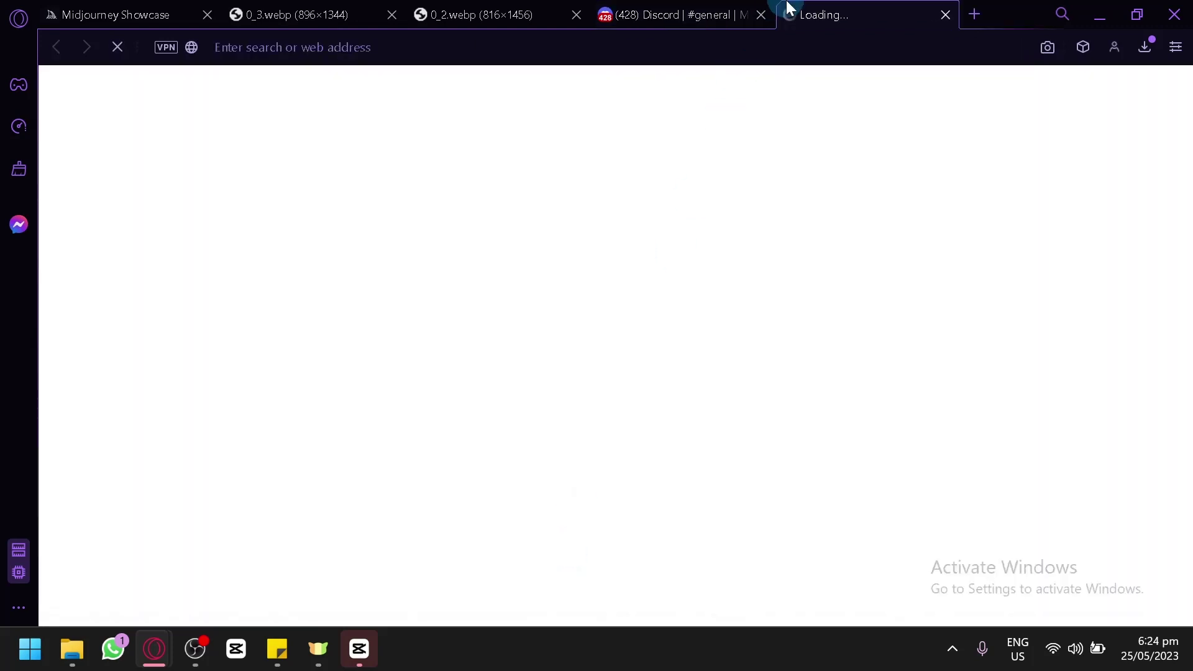
pyautogui.click(669, 331)
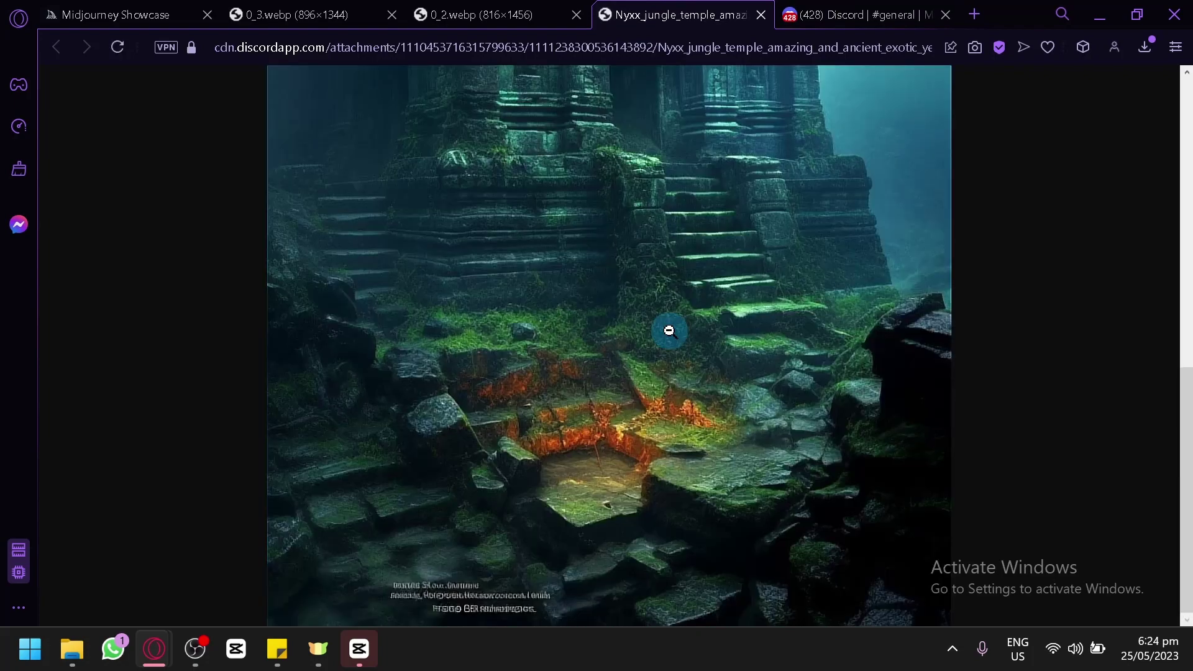
pyautogui.scroll(5, 669, 331)
pyautogui.scroll(-5, 669, 331)
pyautogui.click(641, 309)
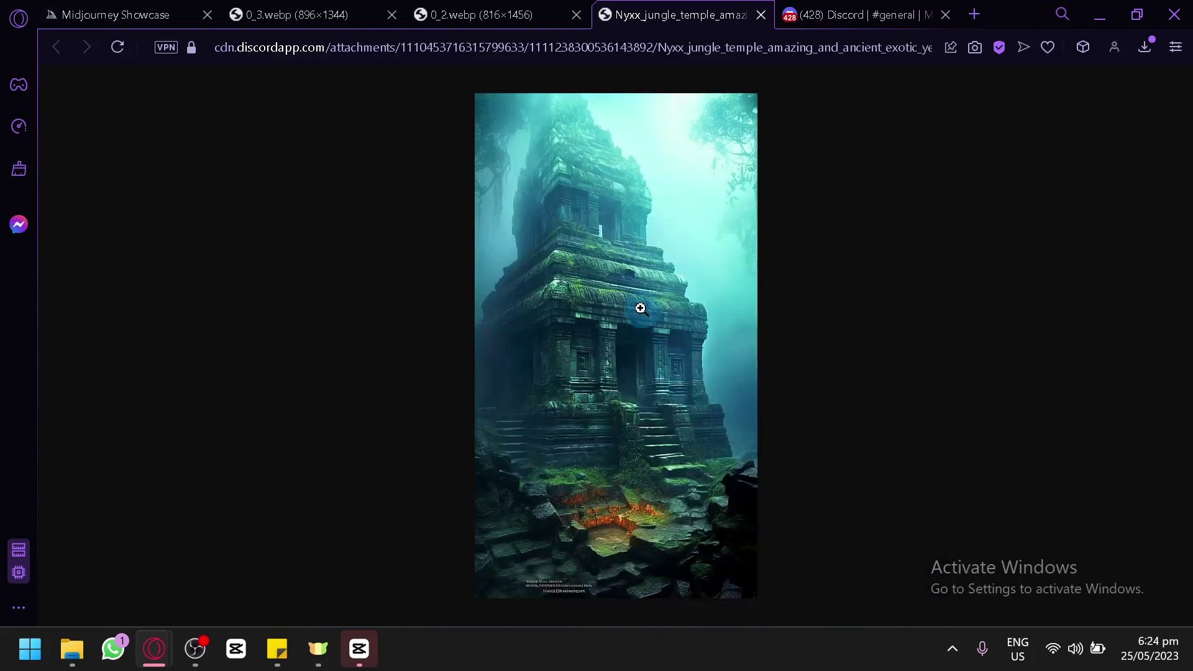
# Inspect the temple image zoomed in, then close its tab and the Discord preview.
pyautogui.click(700, 137)
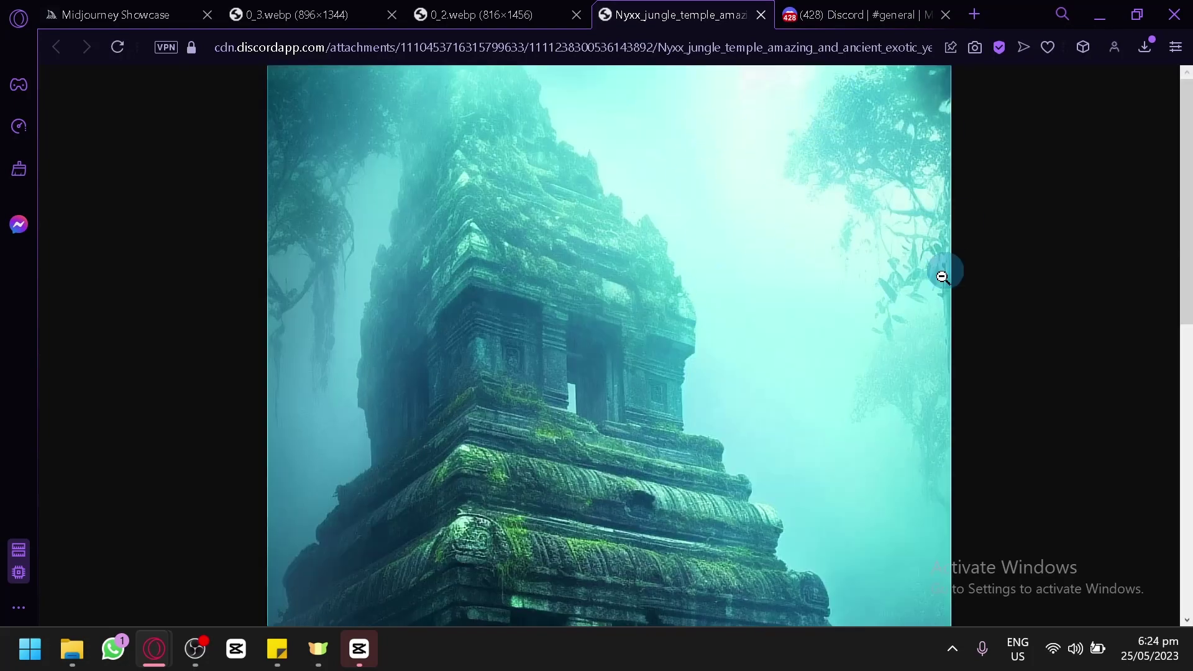
pyautogui.scroll(-5, 611, 157)
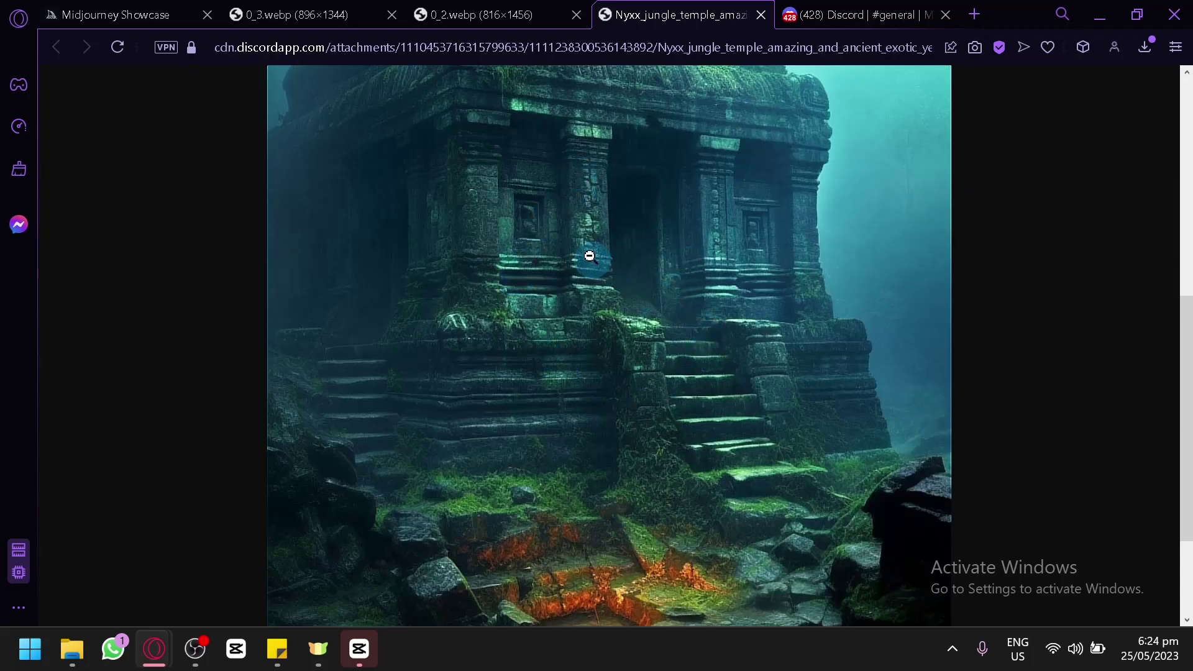
pyautogui.scroll(4, 586, 259)
pyautogui.scroll(-5, 597, 417)
pyautogui.click(582, 352)
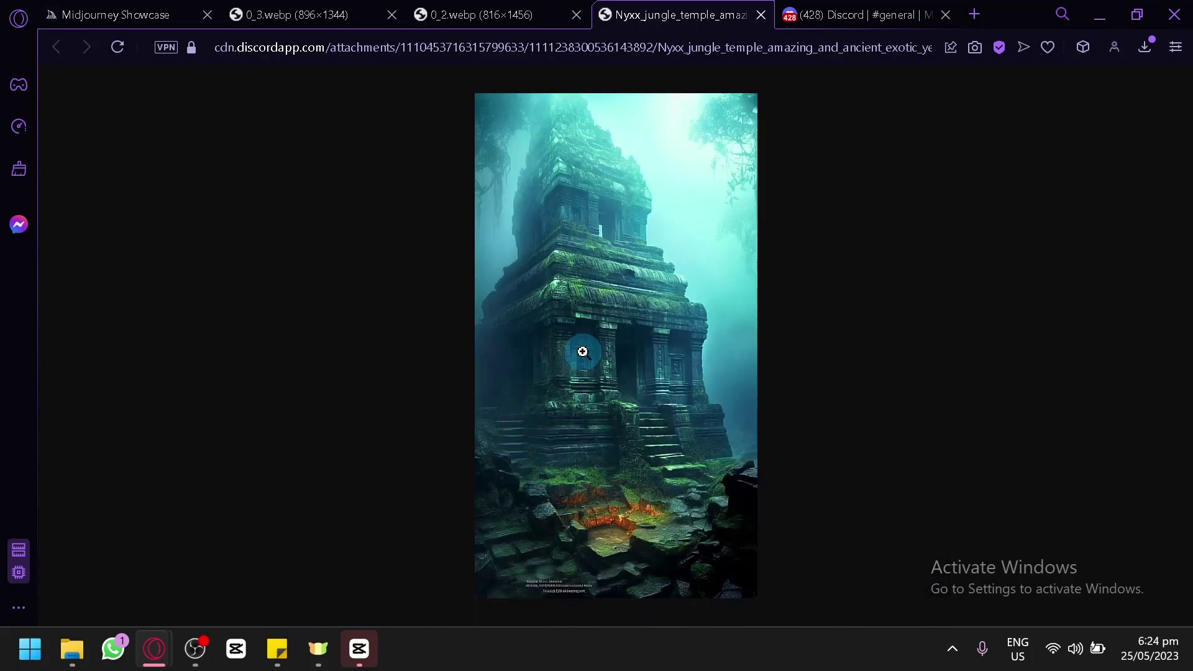
pyautogui.click(763, 14)
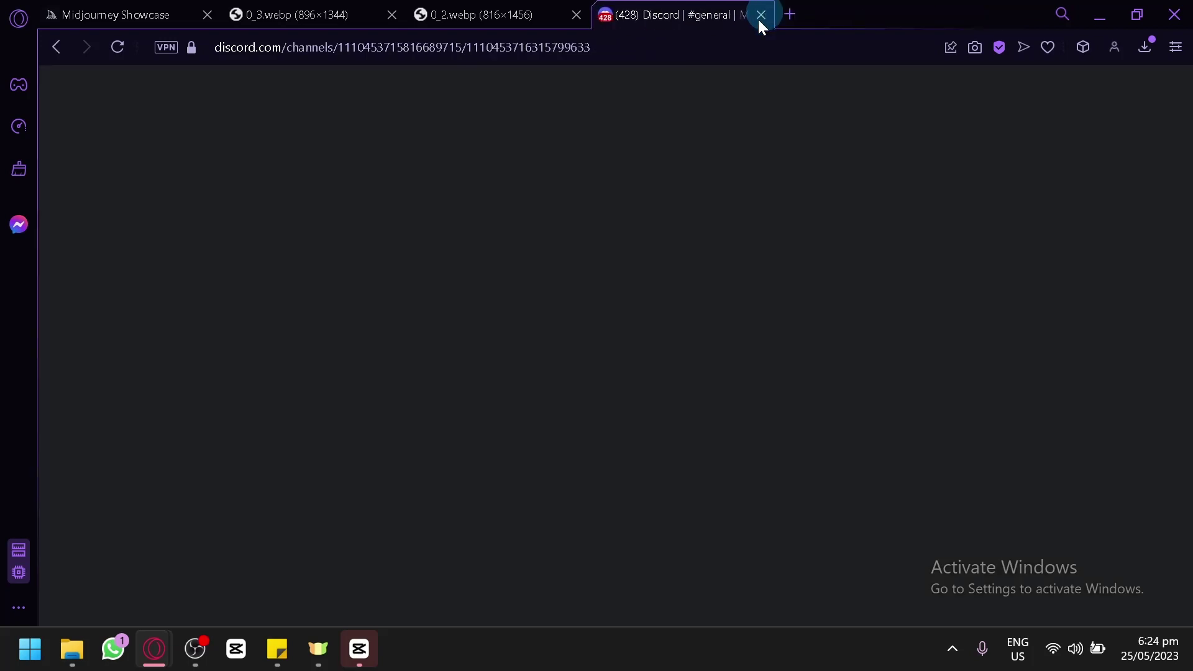
pyautogui.click(628, 154)
# Close the 0_2.webp tab and copy the hanfu woman image's prompt from the Showcase gallery.
pyautogui.click(345, 7)
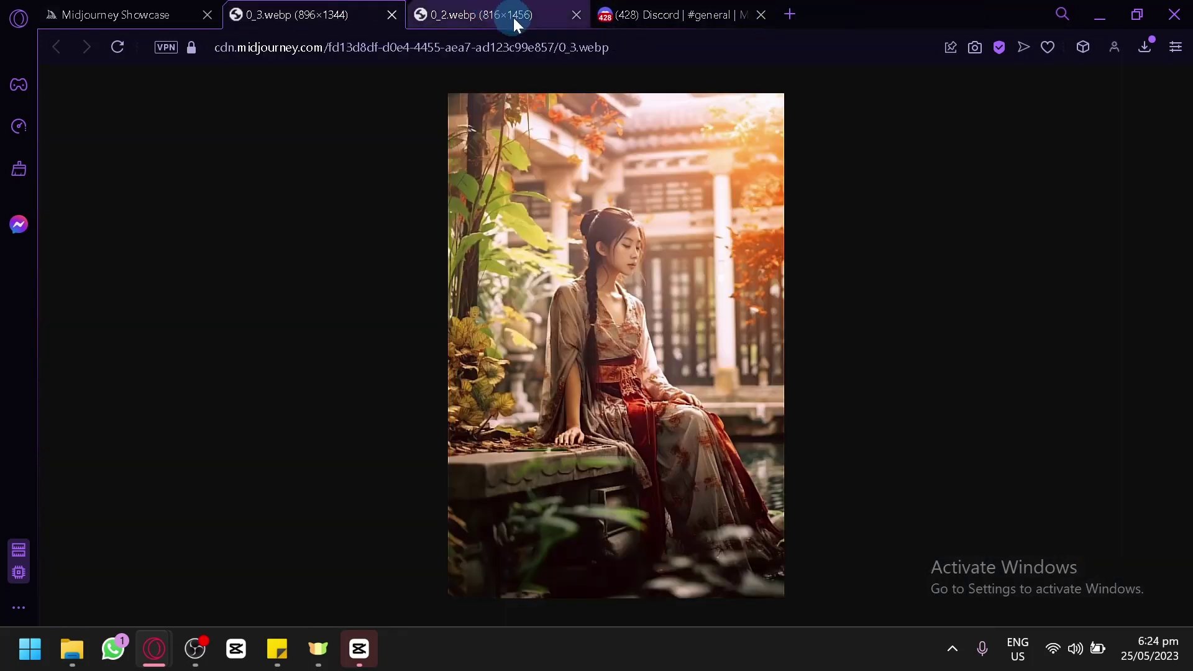
pyautogui.click(578, 15)
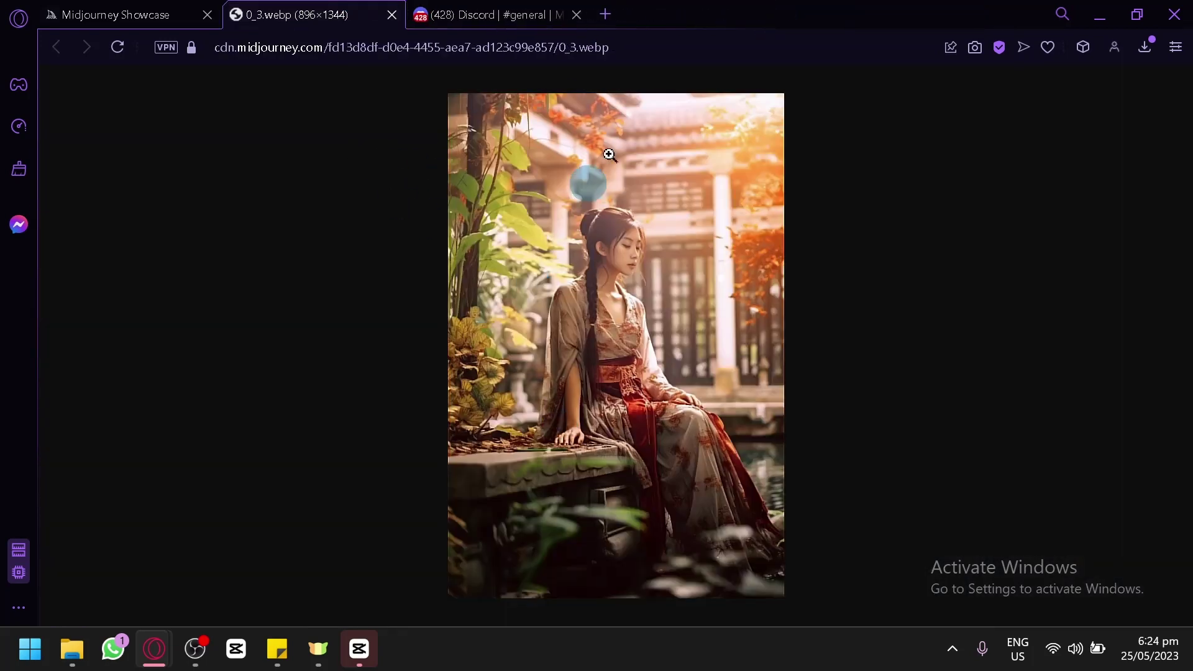
pyautogui.click(124, 9)
pyautogui.moveTo(1020, 491)
pyautogui.click(1081, 510)
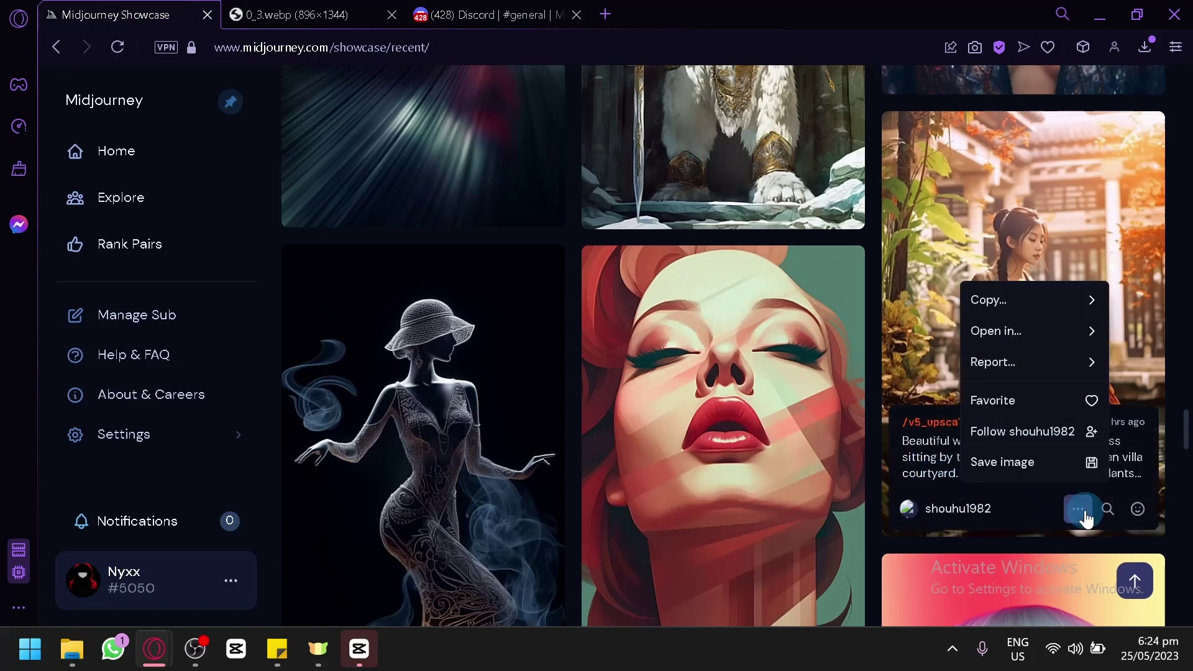
pyautogui.moveTo(1039, 306)
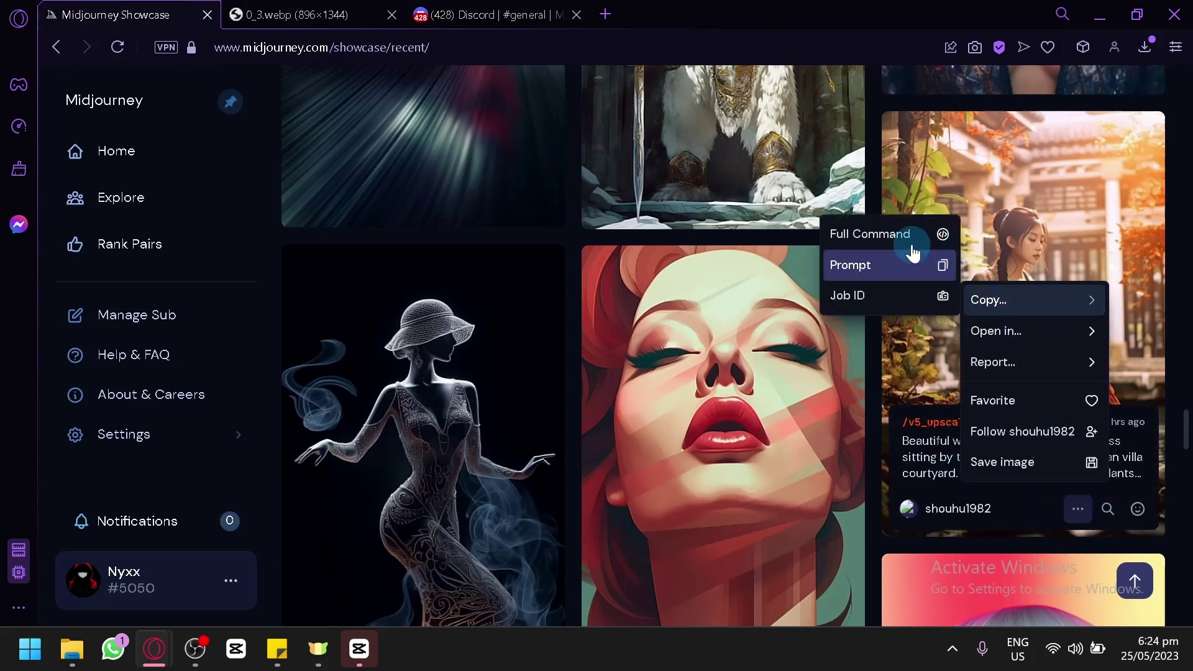
pyautogui.click(910, 263)
# Submit /imagine with the pasted prompt, replacing 'Chinese hanfu' with 'japanese kimono'.
pyautogui.click(507, 14)
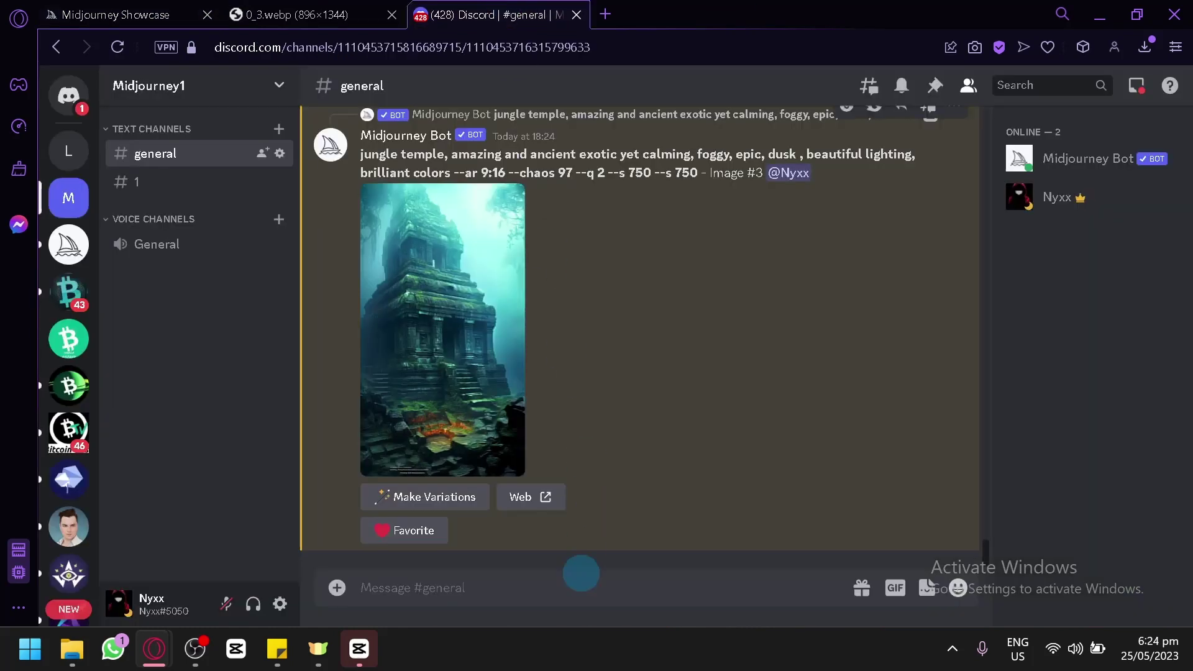
pyautogui.click(580, 573)
pyautogui.write('/')
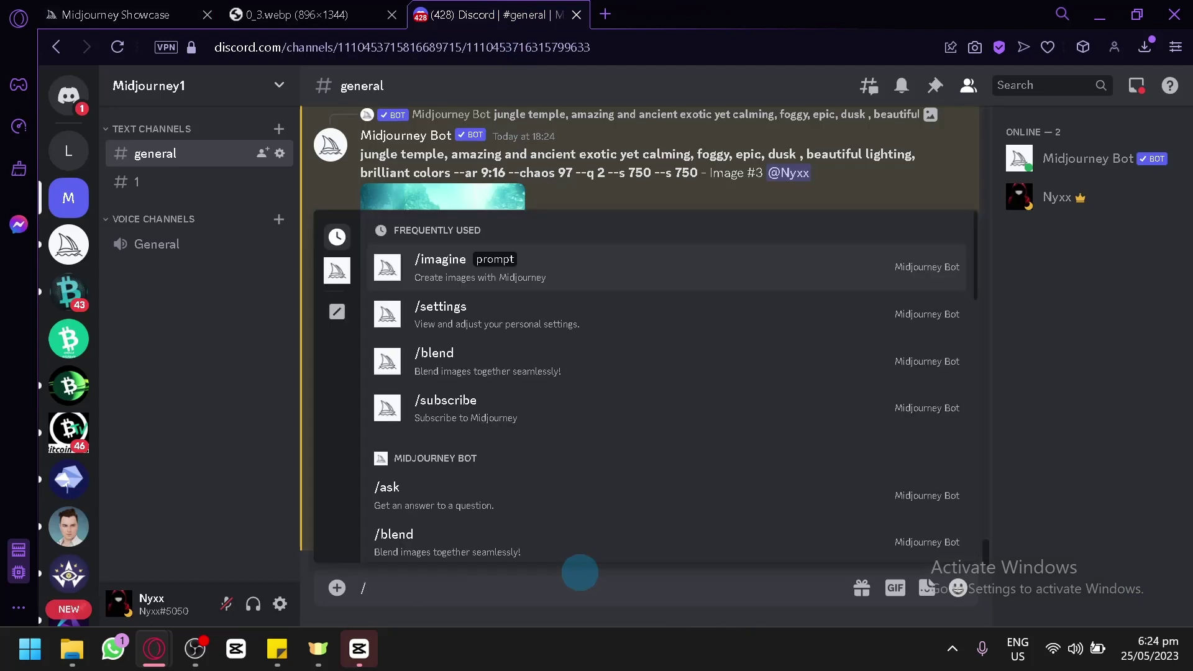
pyautogui.press('Return')
pyautogui.write('Beautiful woman in Chinese hanfu dress sitting by the fountain in ancient Roman villa courtyard. Overgrown with beautiful plants and flowers. Deep autumn type colors, soft and bright morning light --ar 2:3  --v 5.1 --style raw')
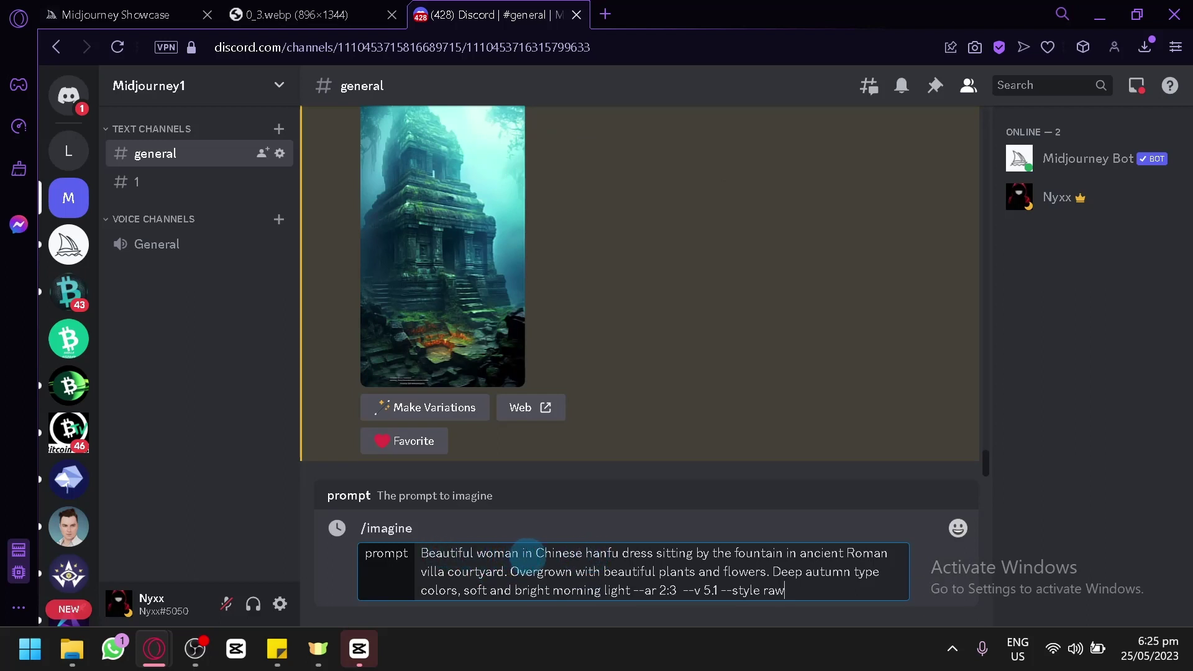
pyautogui.moveTo(535, 553); pyautogui.dragTo(585, 552)
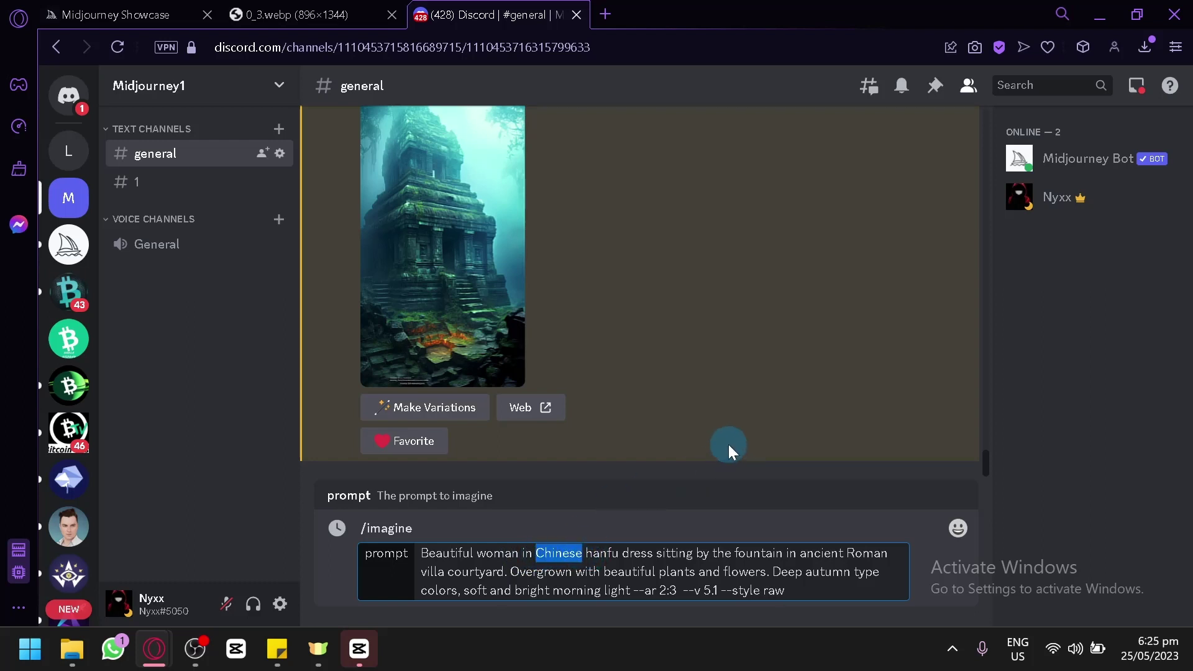
pyautogui.write('japanese ')
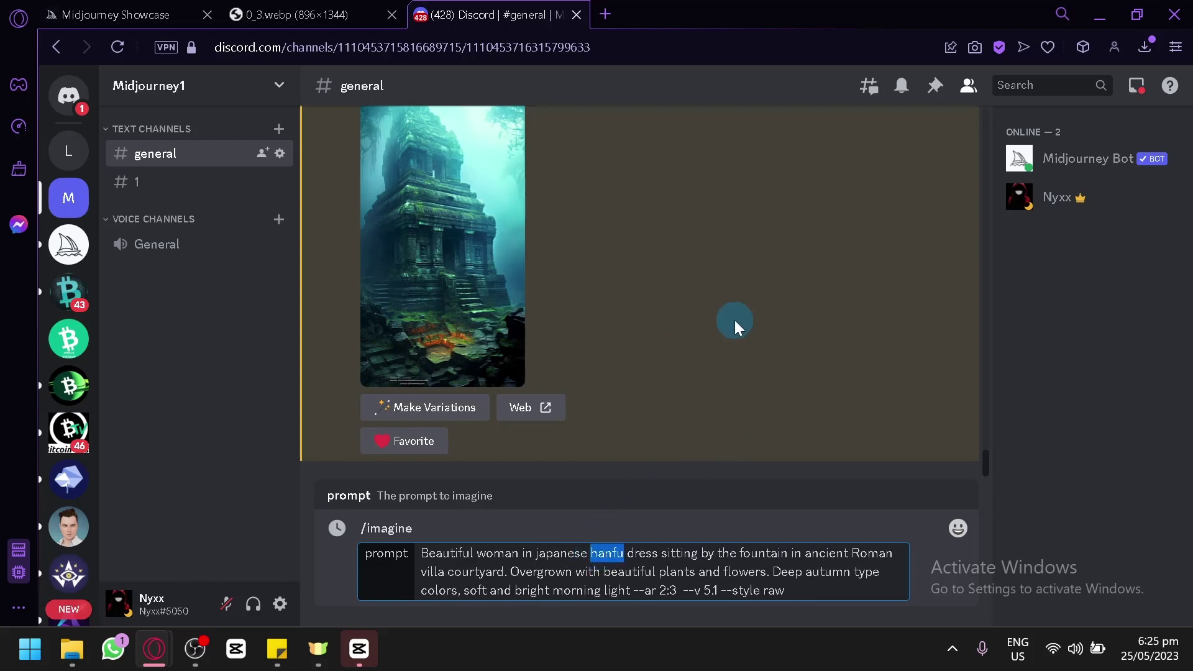
pyautogui.write('kimono')
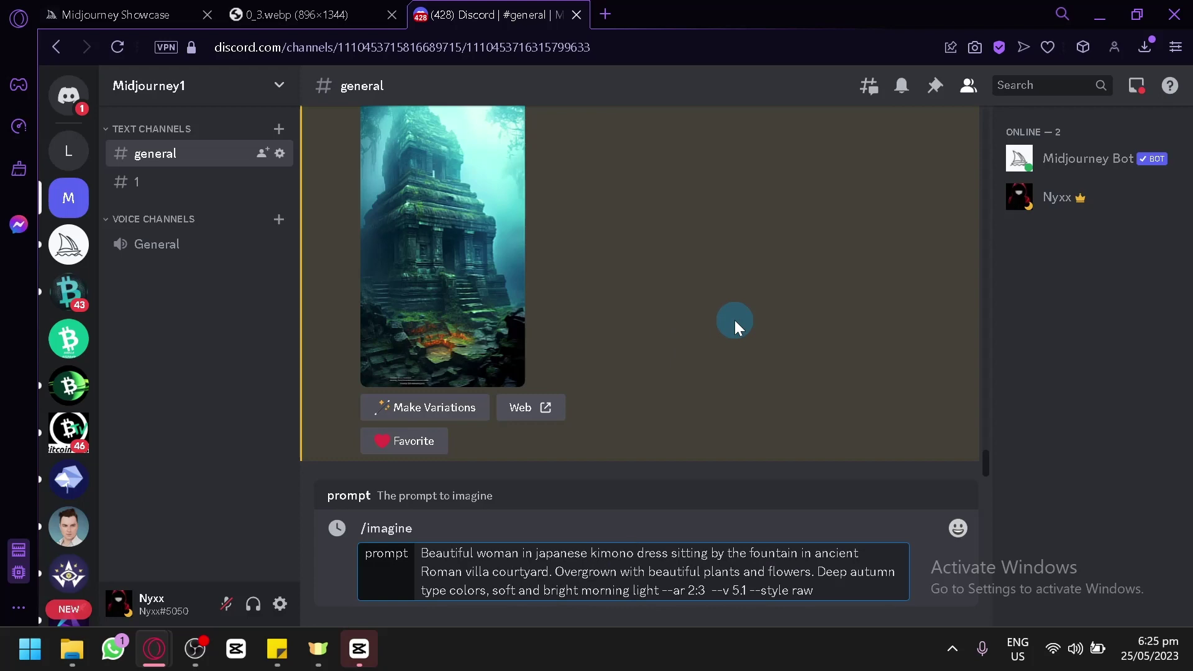
pyautogui.press('Return')
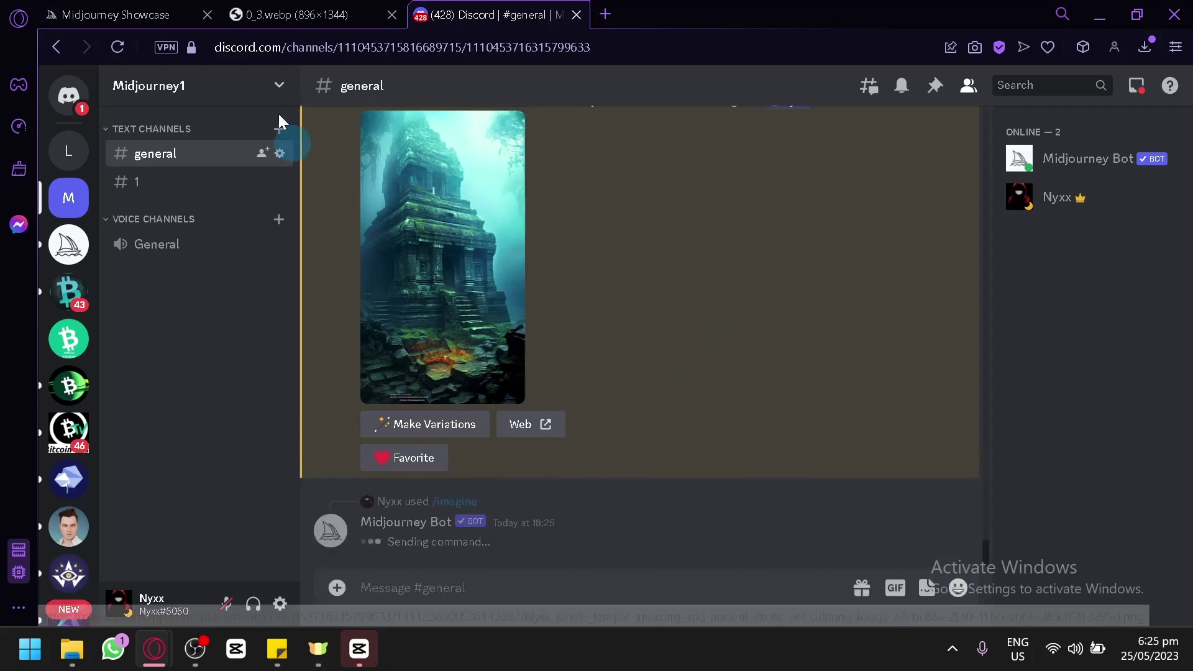
pyautogui.click(255, 15)
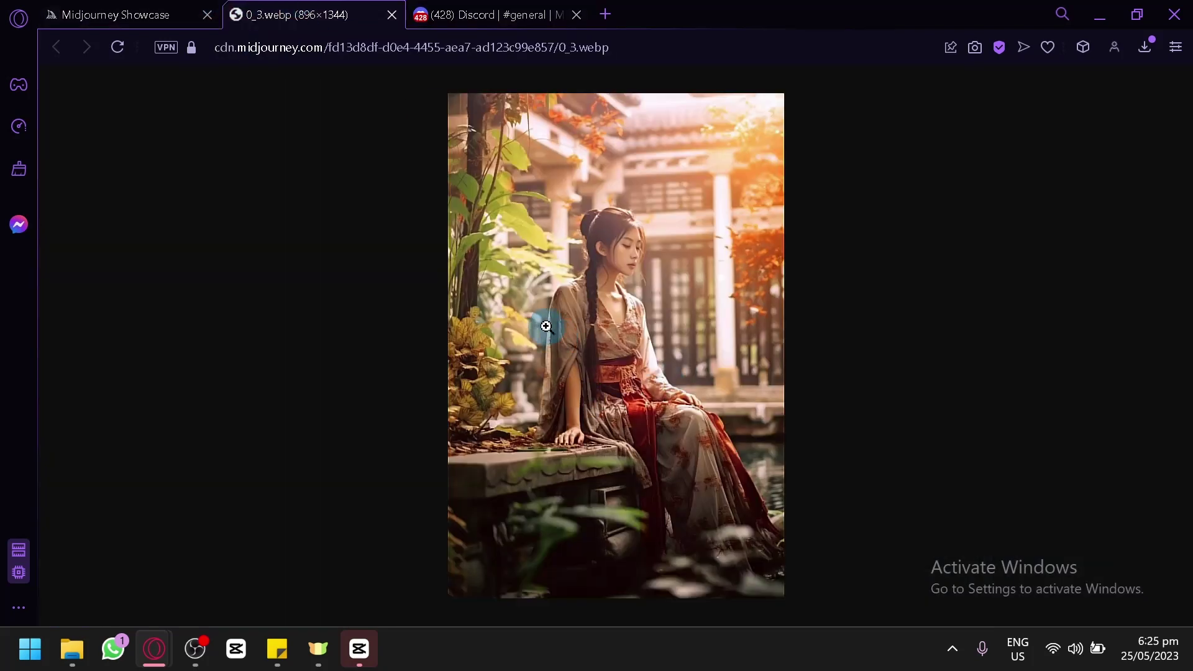
# Alternate between the Discord chat and the 0_3.webp image while the kimono job is queued.
pyautogui.click(527, 9)
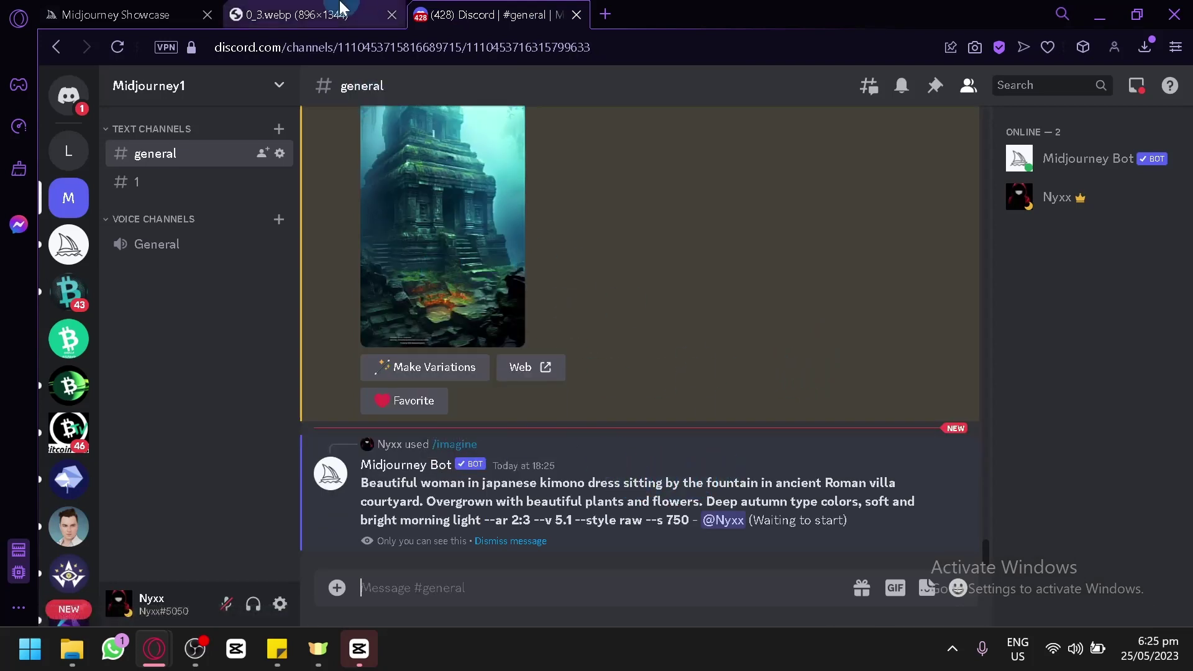
pyautogui.click(358, 17)
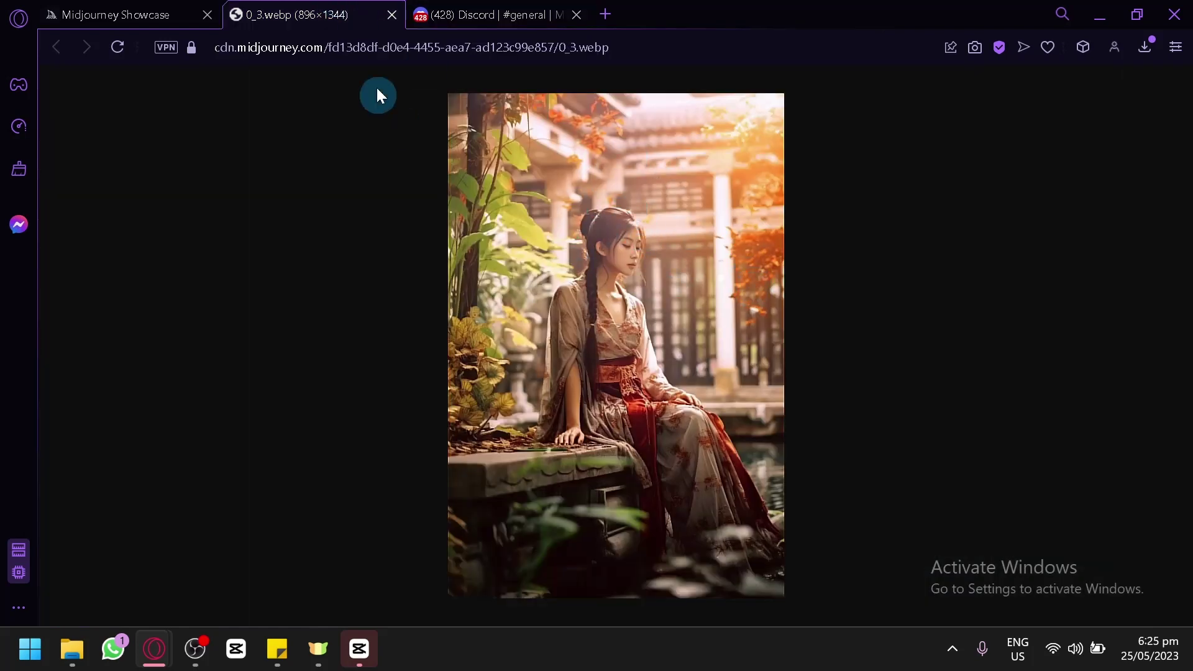
pyautogui.click(505, 12)
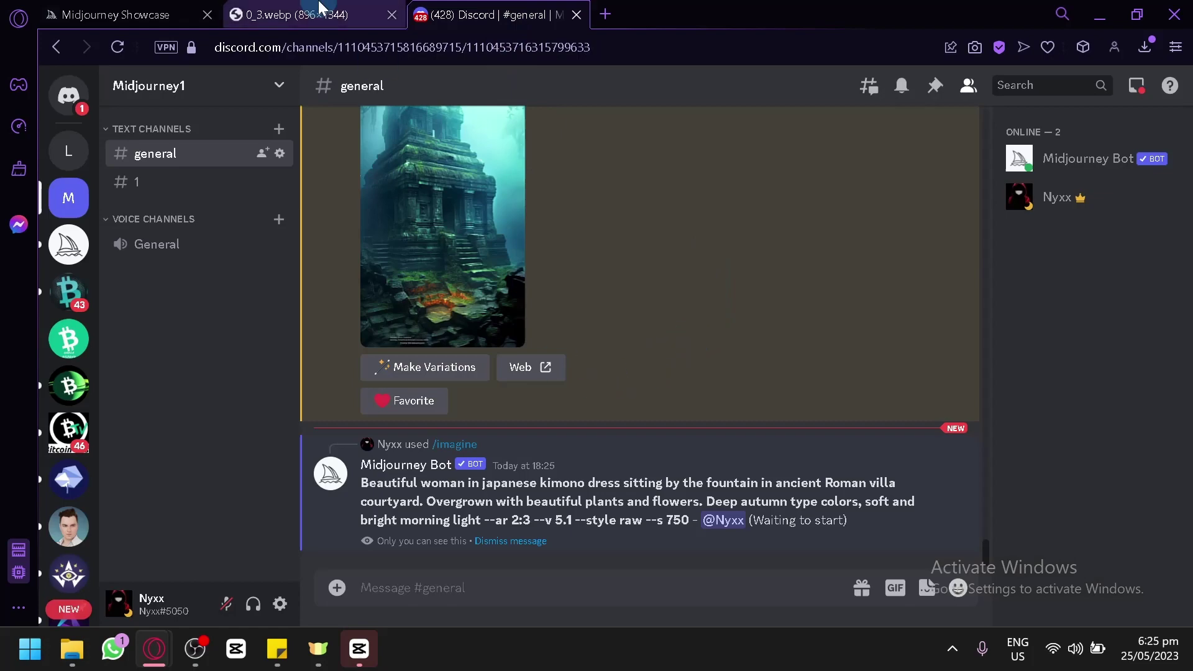
pyautogui.click(348, 15)
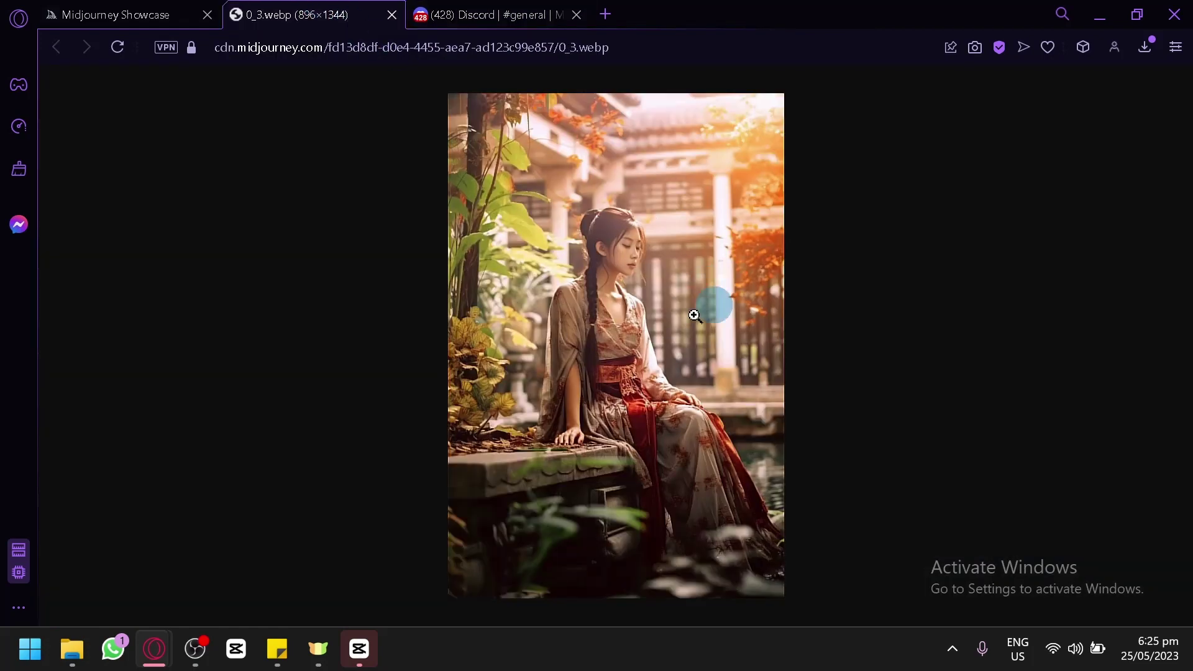
pyautogui.click(124, 8)
# Scroll the Showcase gallery and open the braided-headband woman portrait full-size in a new tab.
pyautogui.scroll(-10, 569, 373)
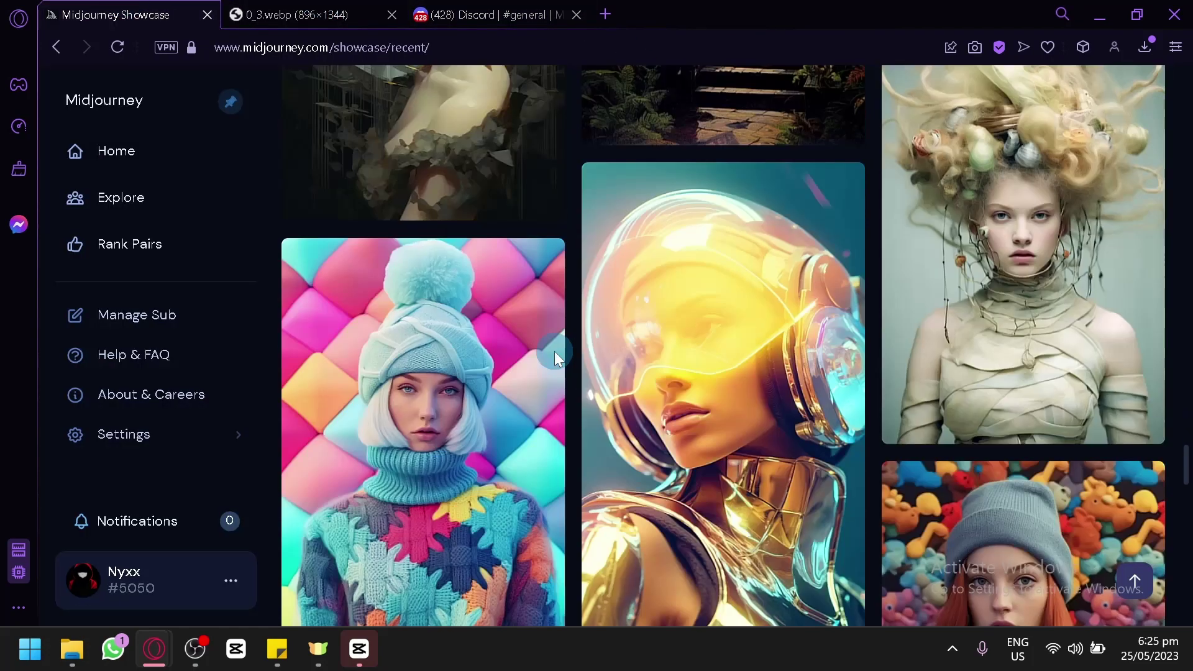
pyautogui.scroll(4, 601, 244)
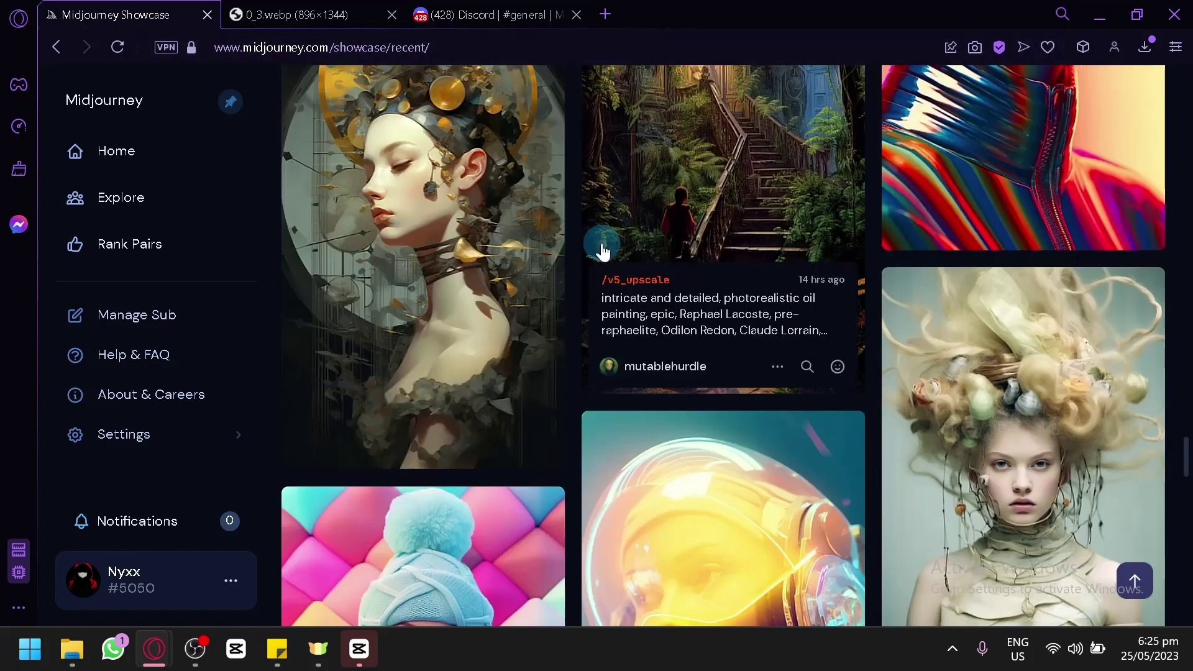
pyautogui.scroll(-8, 602, 243)
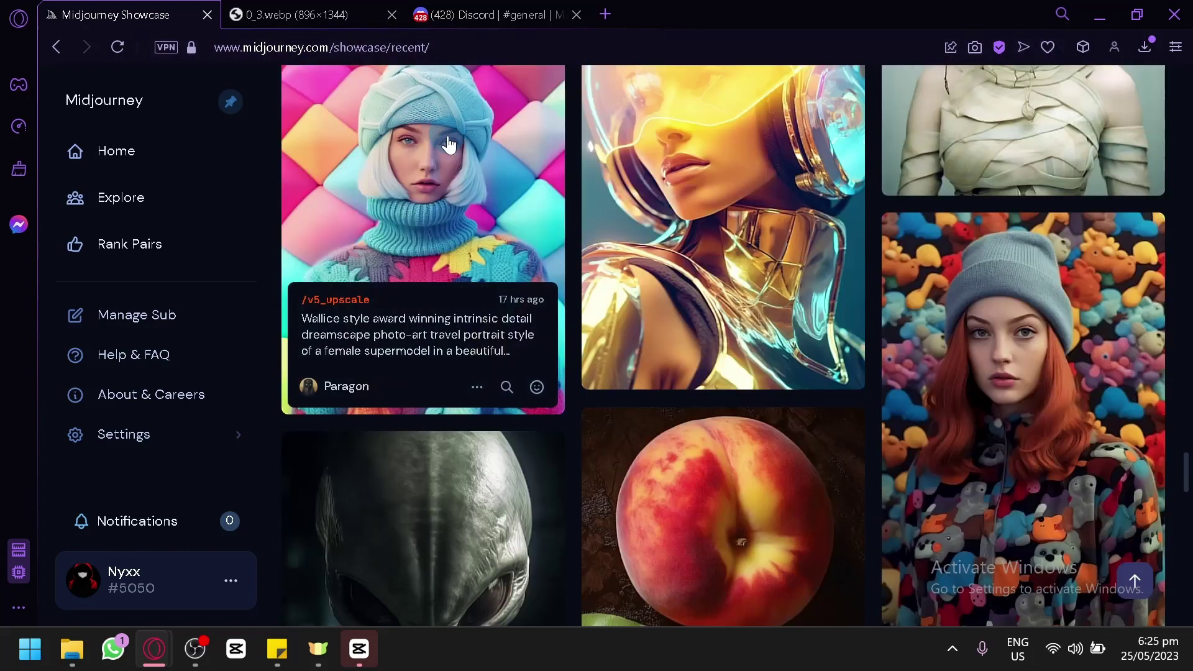
pyautogui.scroll(-4, 449, 145)
pyautogui.scroll(-2, 1188, 254)
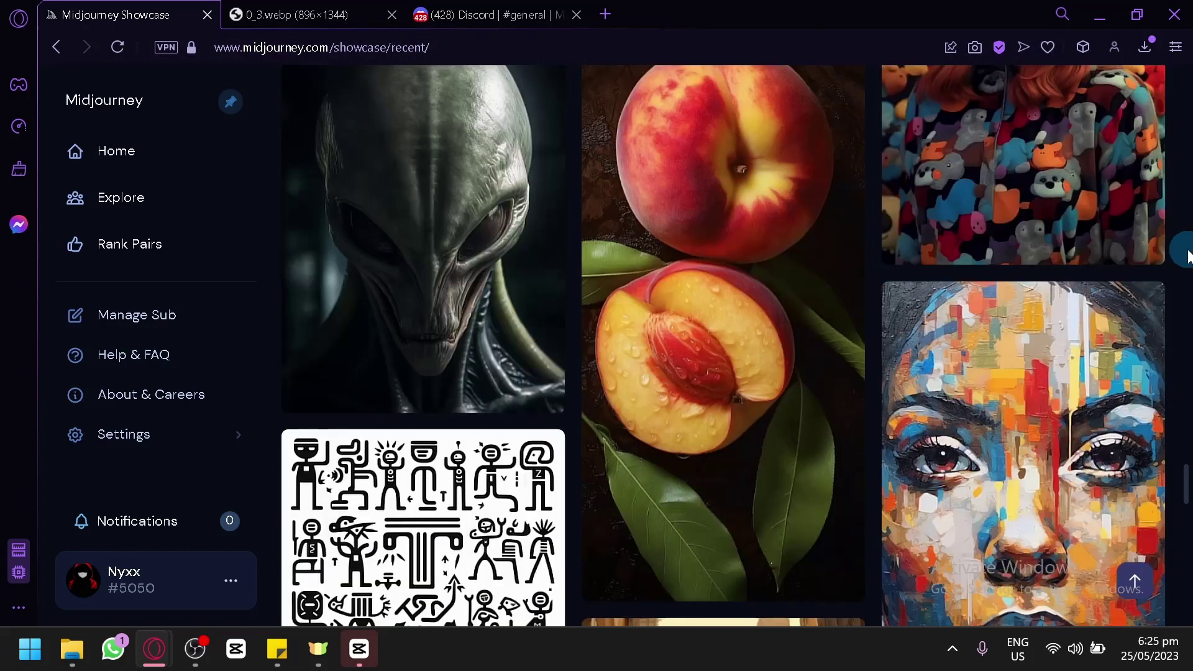
pyautogui.scroll(-2, 784, 210)
pyautogui.scroll(-16, 783, 210)
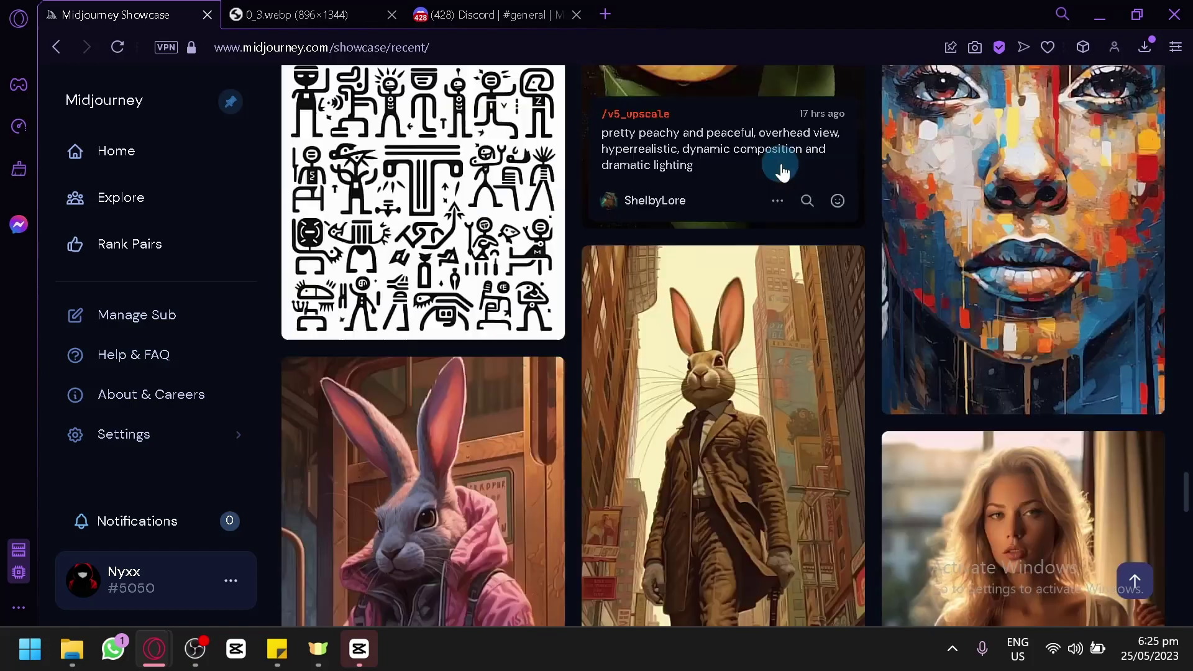
pyautogui.scroll(-18, 783, 171)
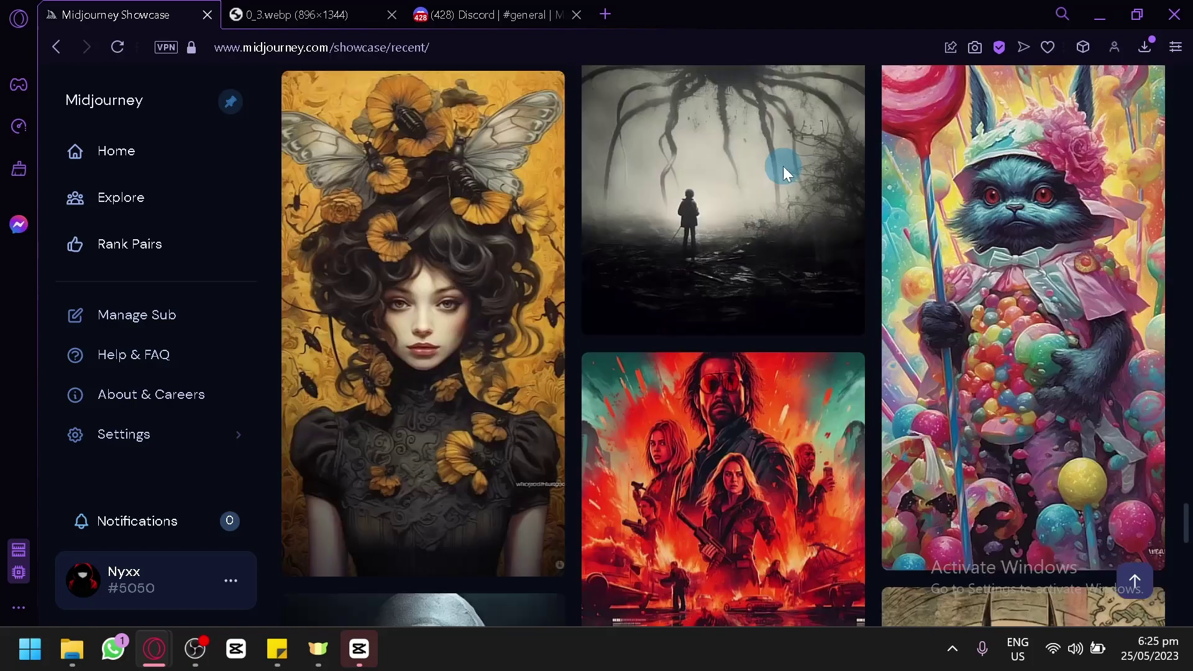
pyautogui.scroll(-10, 783, 166)
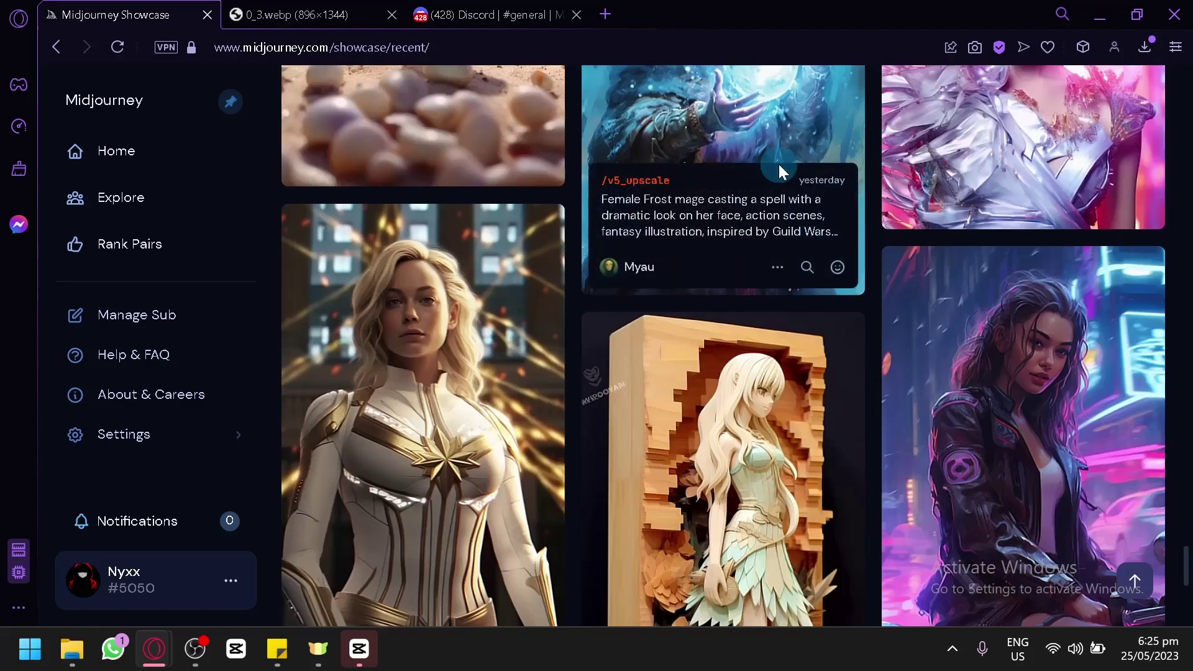
pyautogui.scroll(-8, 778, 164)
pyautogui.scroll(-4, 777, 222)
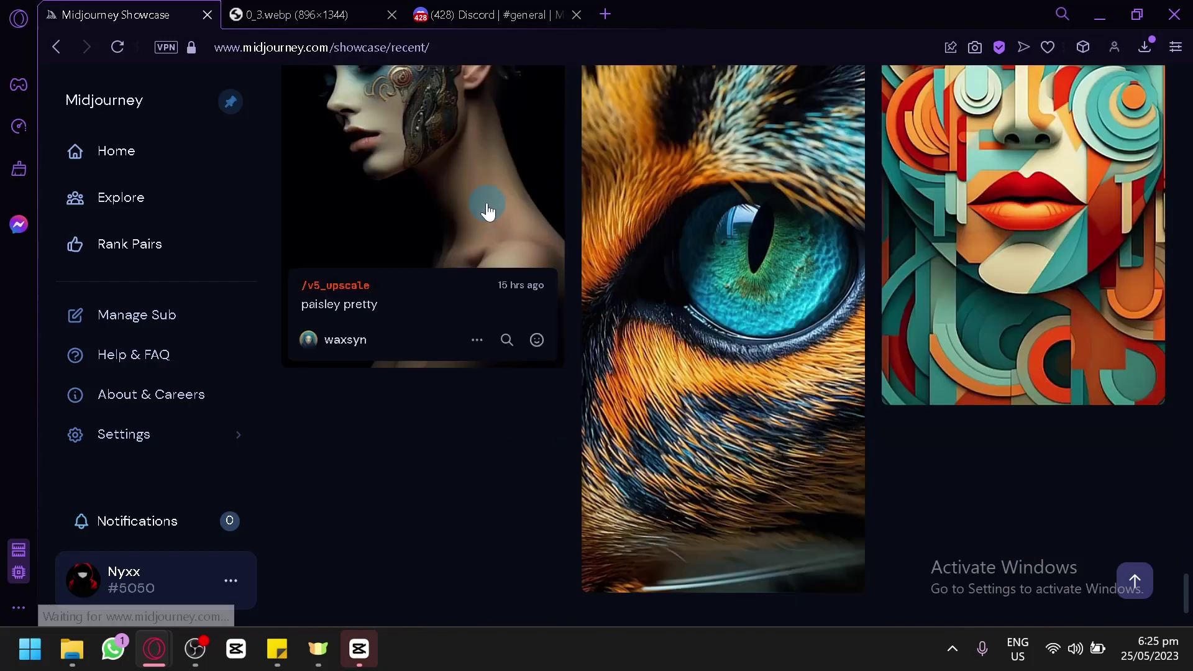
pyautogui.scroll(-4, 491, 208)
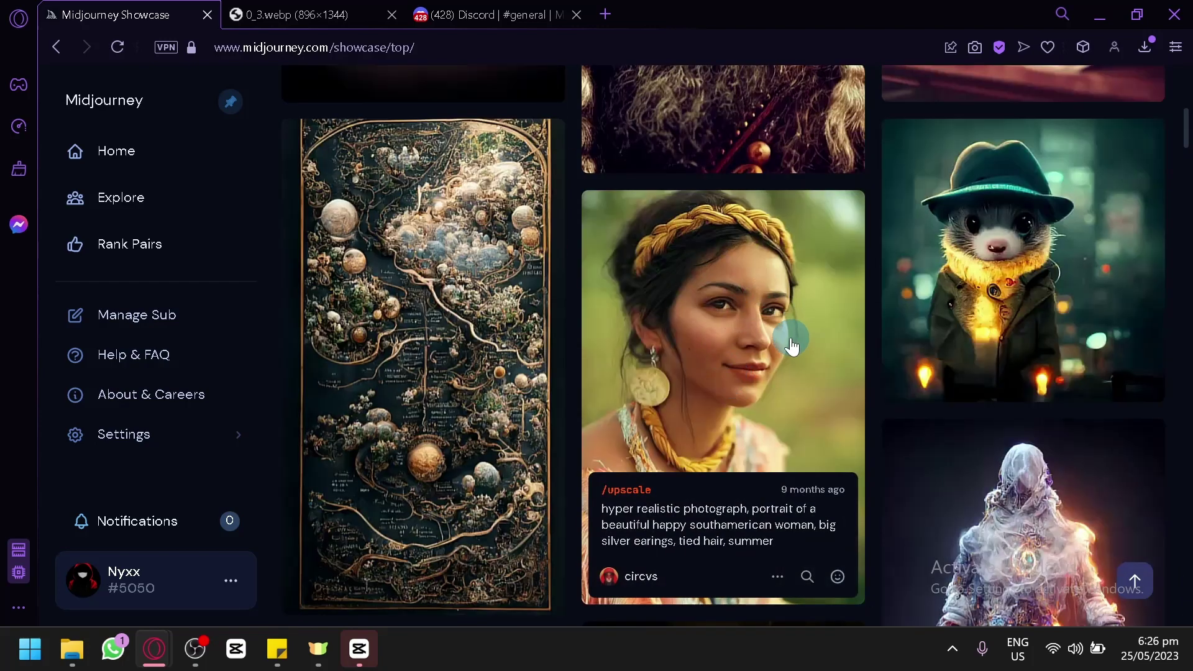
pyautogui.click(791, 346)
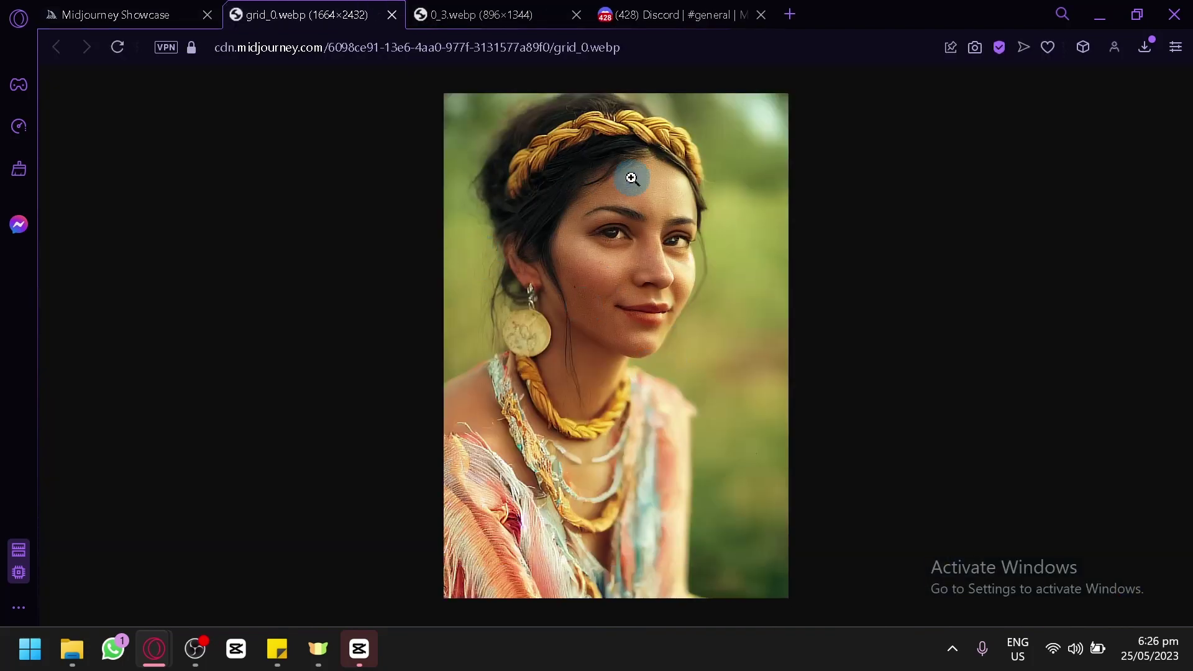
# Copy the portrait's Full Command from its card menu and return to Discord.
pyautogui.click(166, 9)
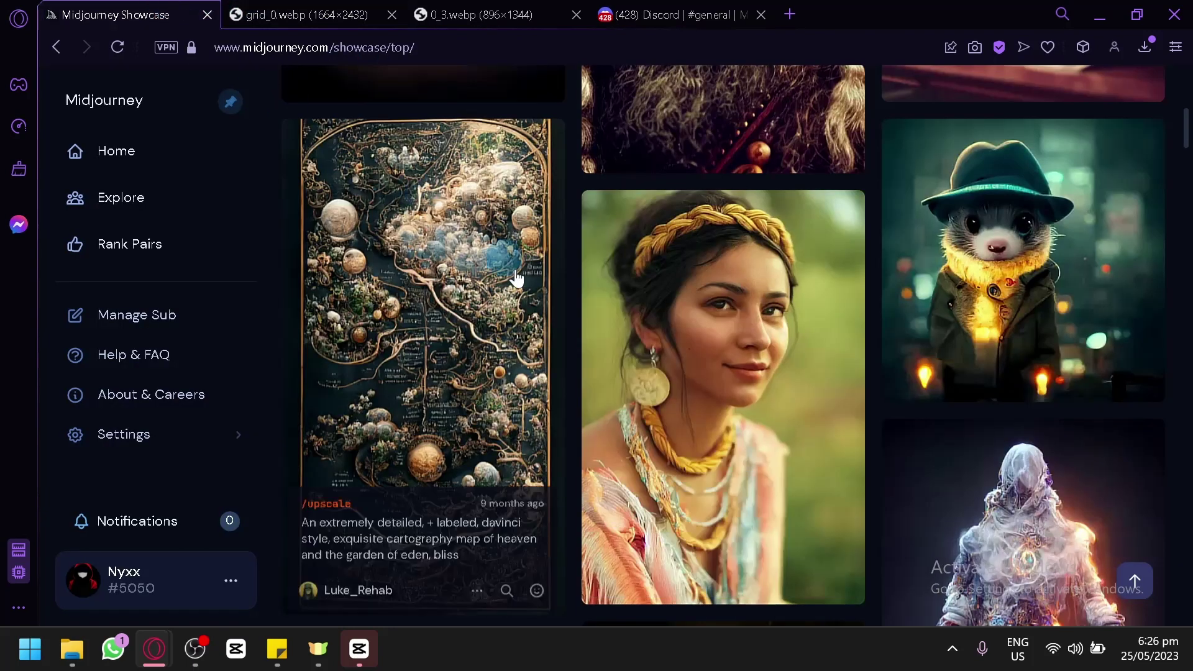
pyautogui.click(767, 578)
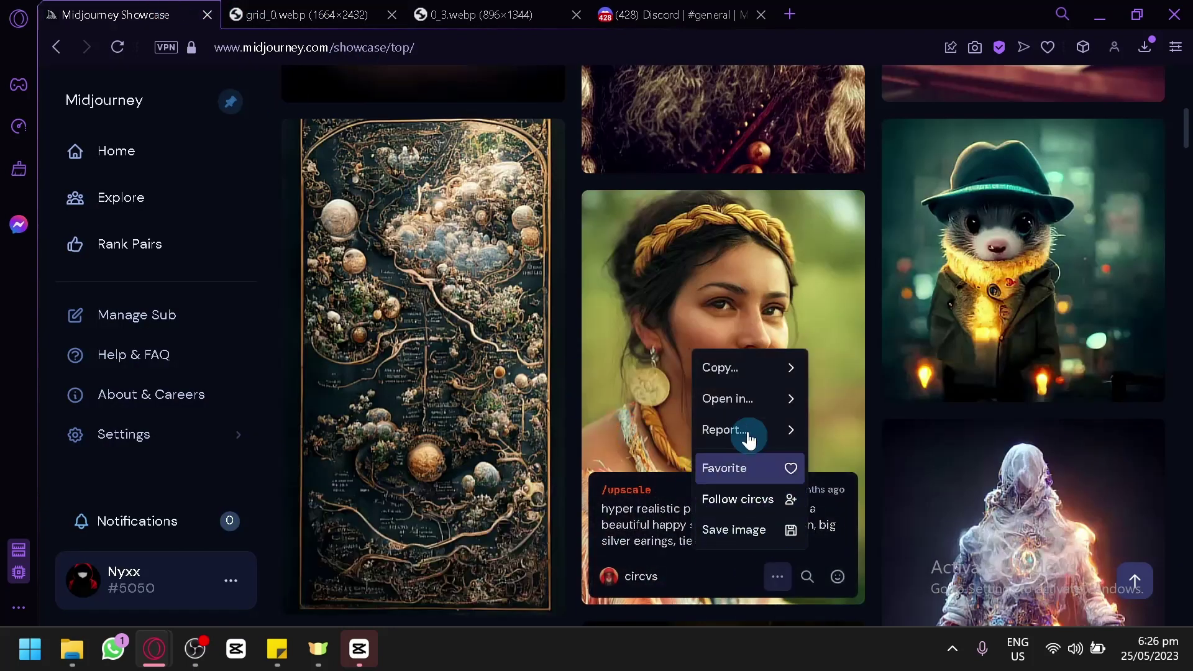
pyautogui.moveTo(774, 367)
pyautogui.click(833, 305)
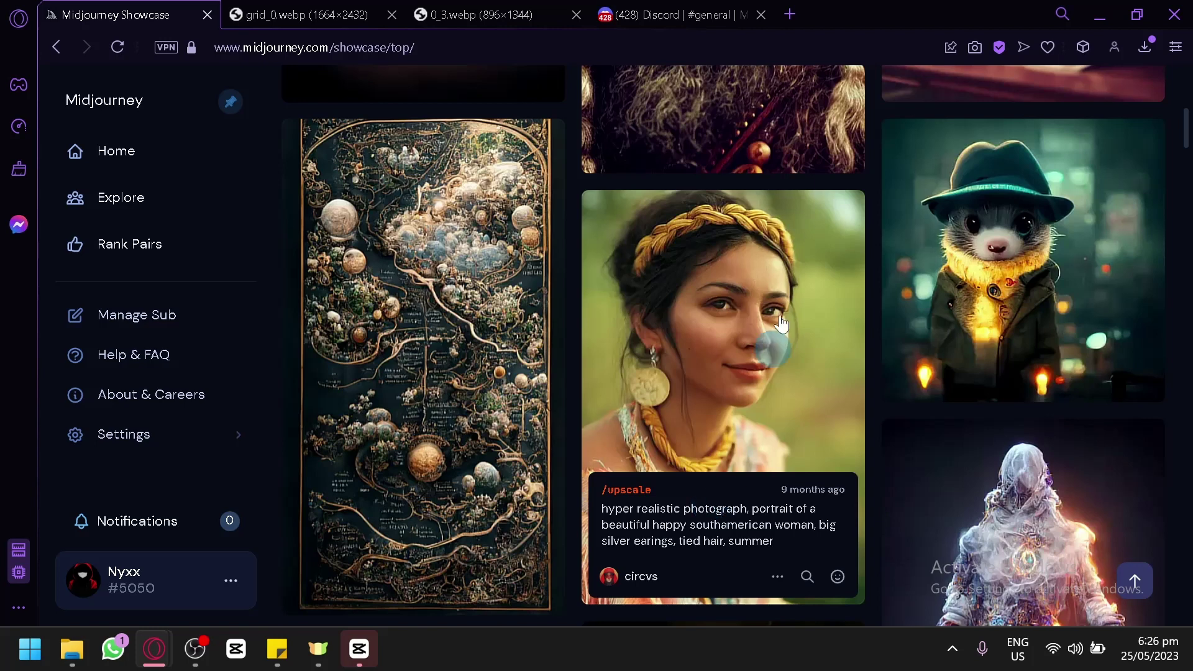
pyautogui.click(671, 10)
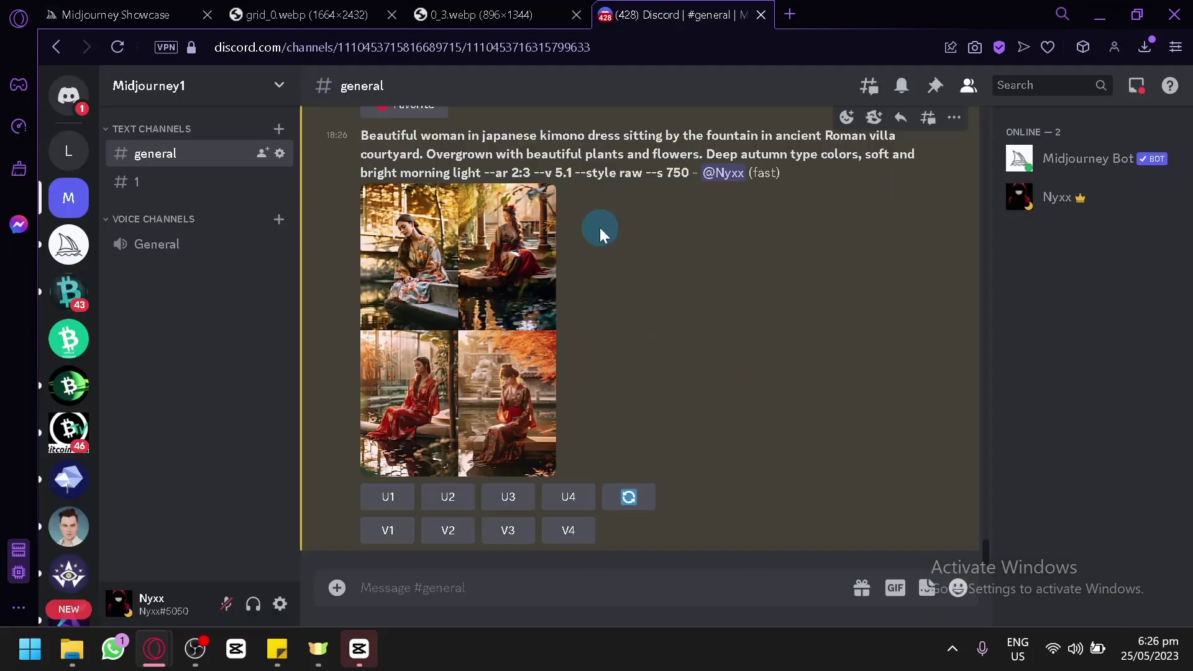
# Preview the kimono grid enlarged, then queue upscales U1 and U2.
pyautogui.click(476, 303)
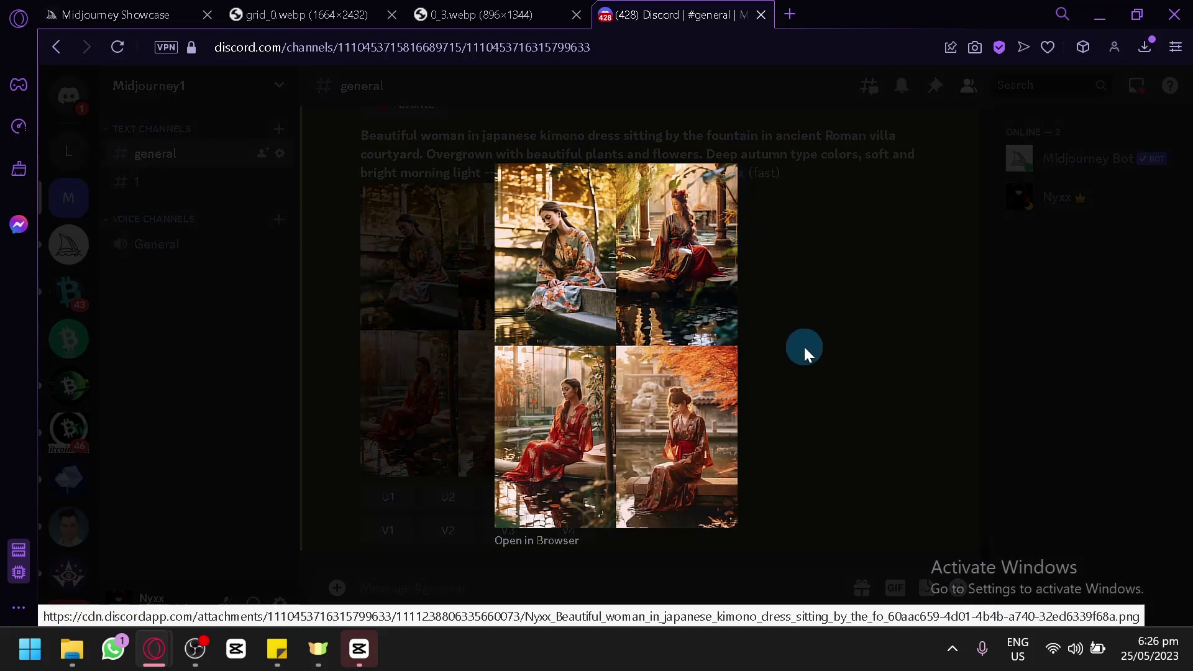
pyautogui.click(766, 398)
pyautogui.click(388, 500)
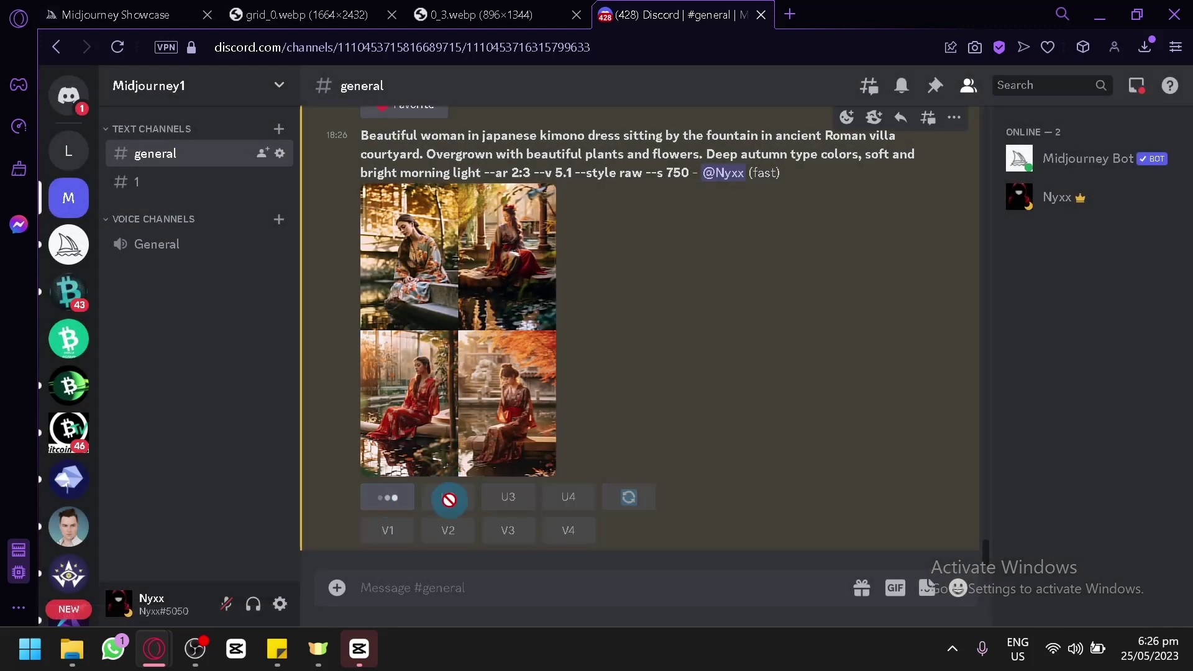
pyautogui.click(462, 316)
# Queue upscales U3 and U4 and scroll the chat to check progress.
pyautogui.click(497, 13)
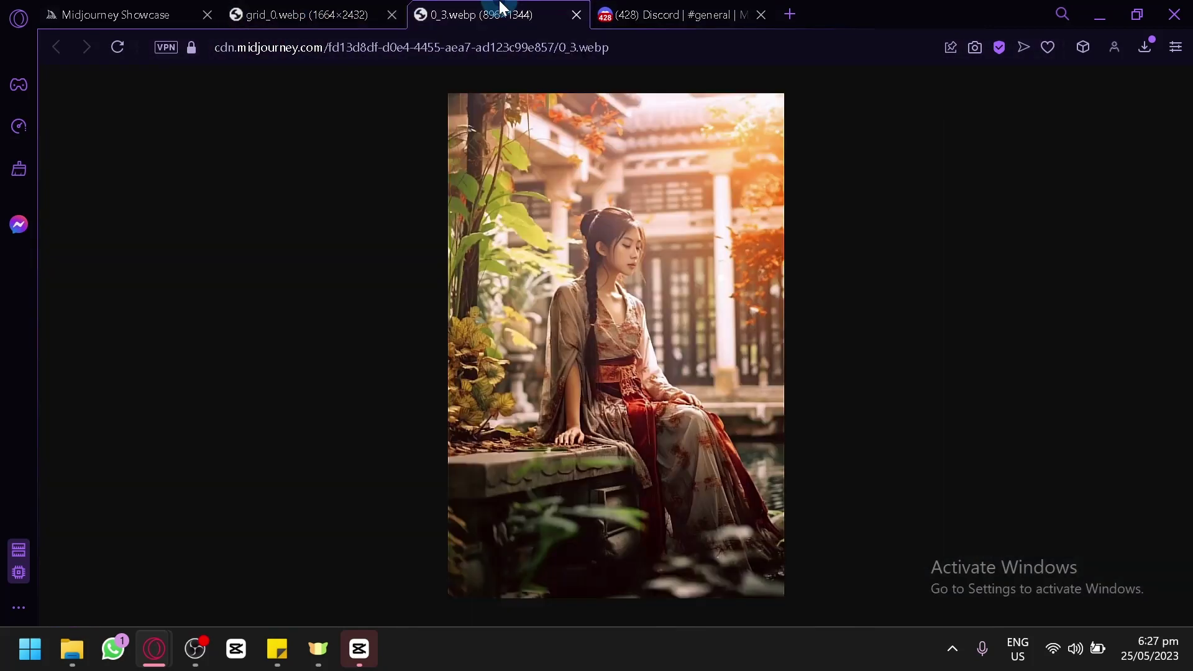
pyautogui.click(678, 14)
pyautogui.scroll(4, 575, 292)
pyautogui.click(519, 371)
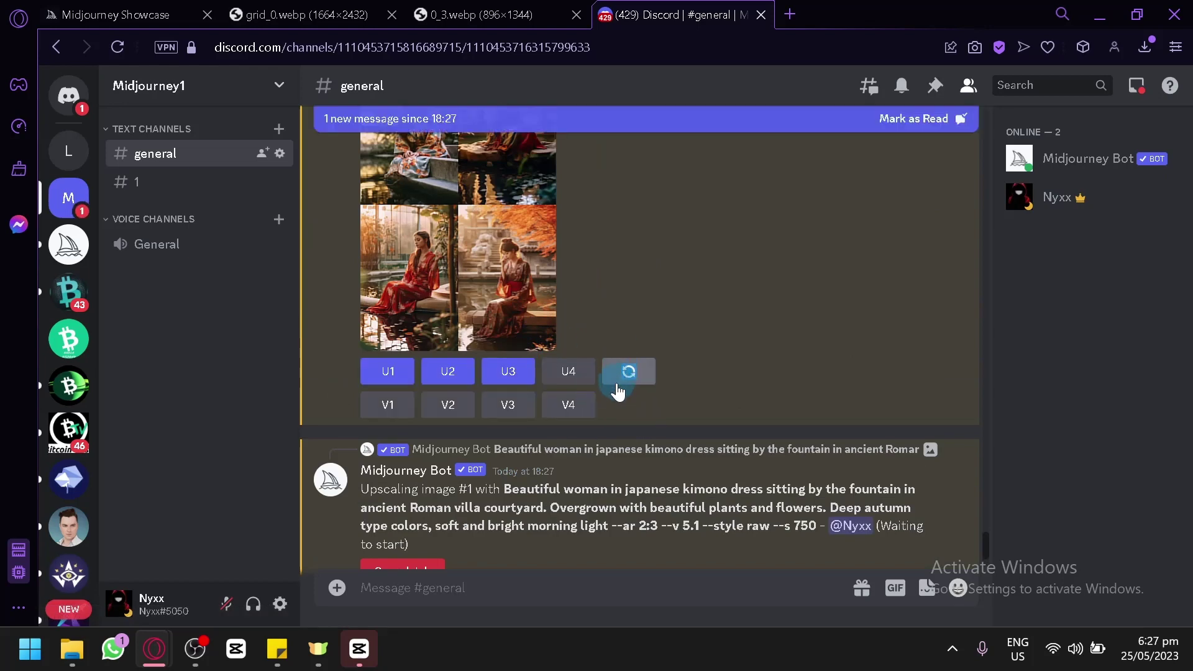
pyautogui.click(567, 371)
pyautogui.scroll(-5, 779, 397)
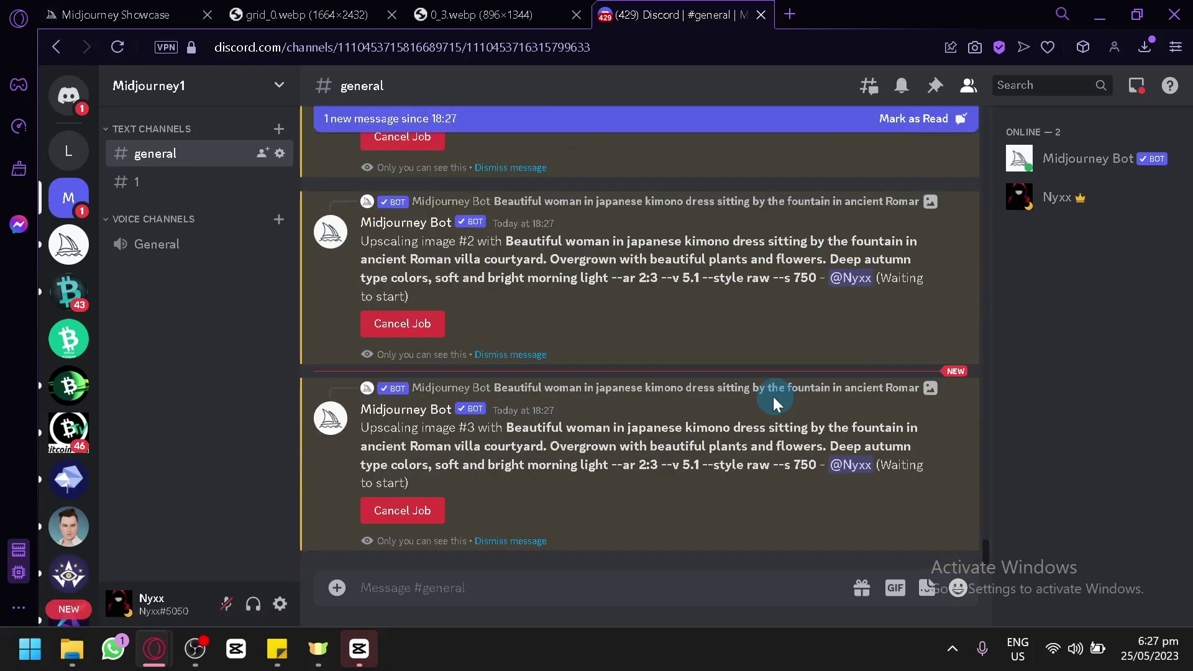
pyautogui.scroll(10, 773, 396)
pyautogui.scroll(-2, 725, 414)
pyautogui.scroll(-6, 563, 400)
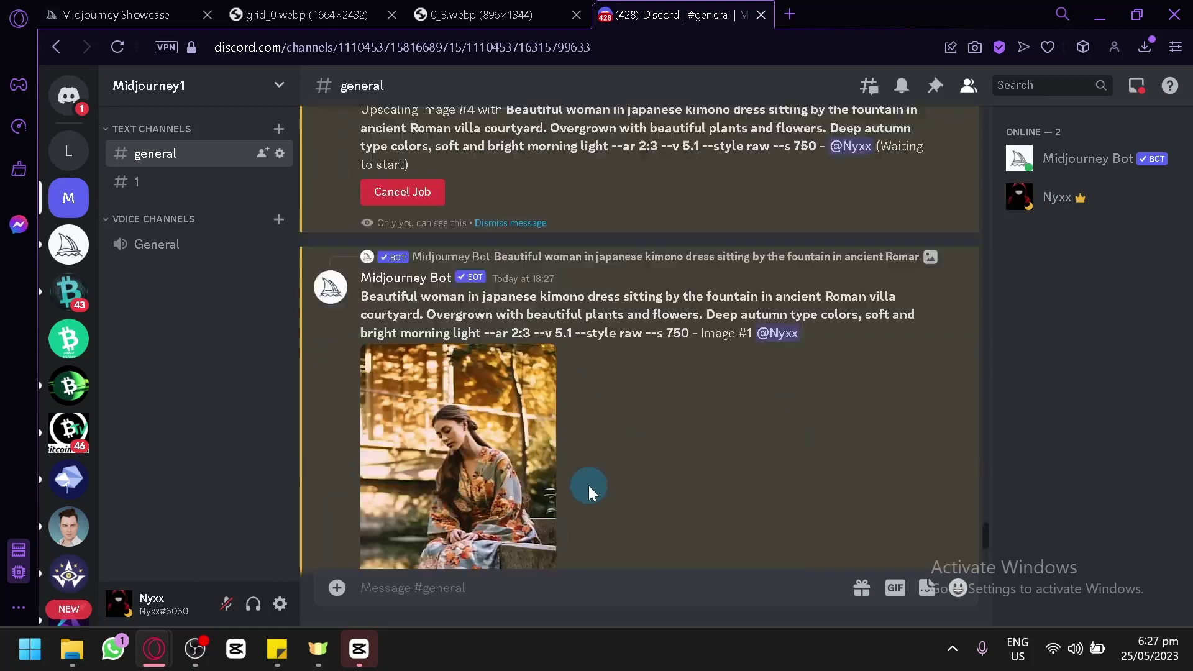
# View upscaled kimono Image #1 full-size in a browser tab, then close it and the preview.
pyautogui.scroll(12, 472, 274)
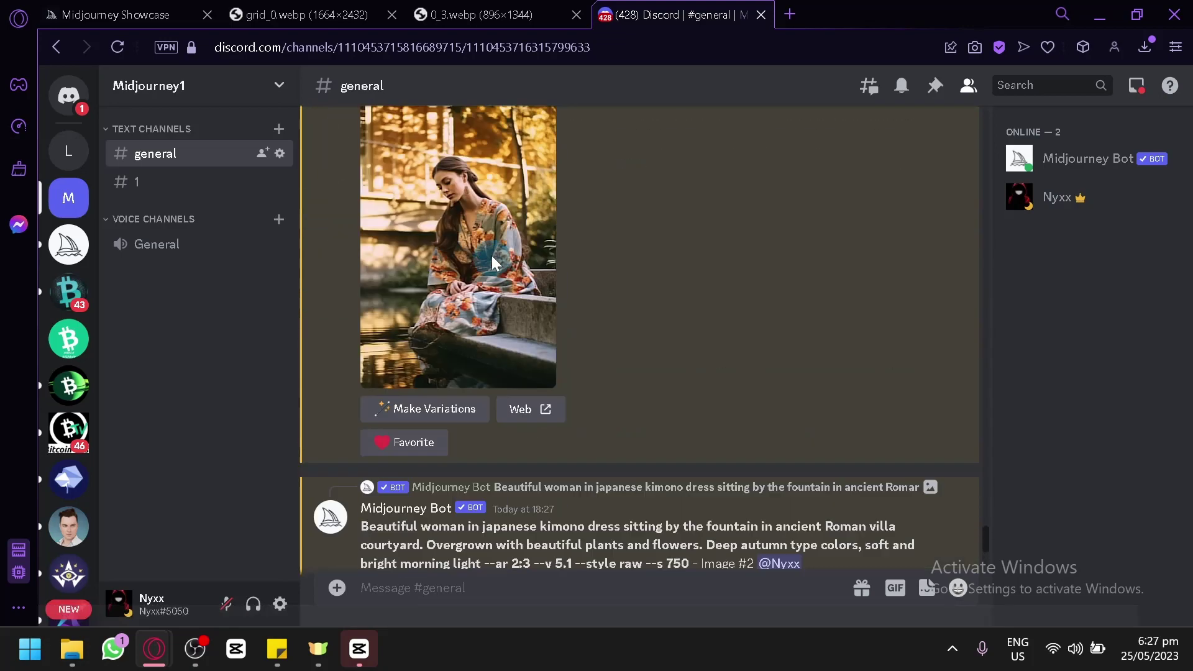
pyautogui.click(506, 419)
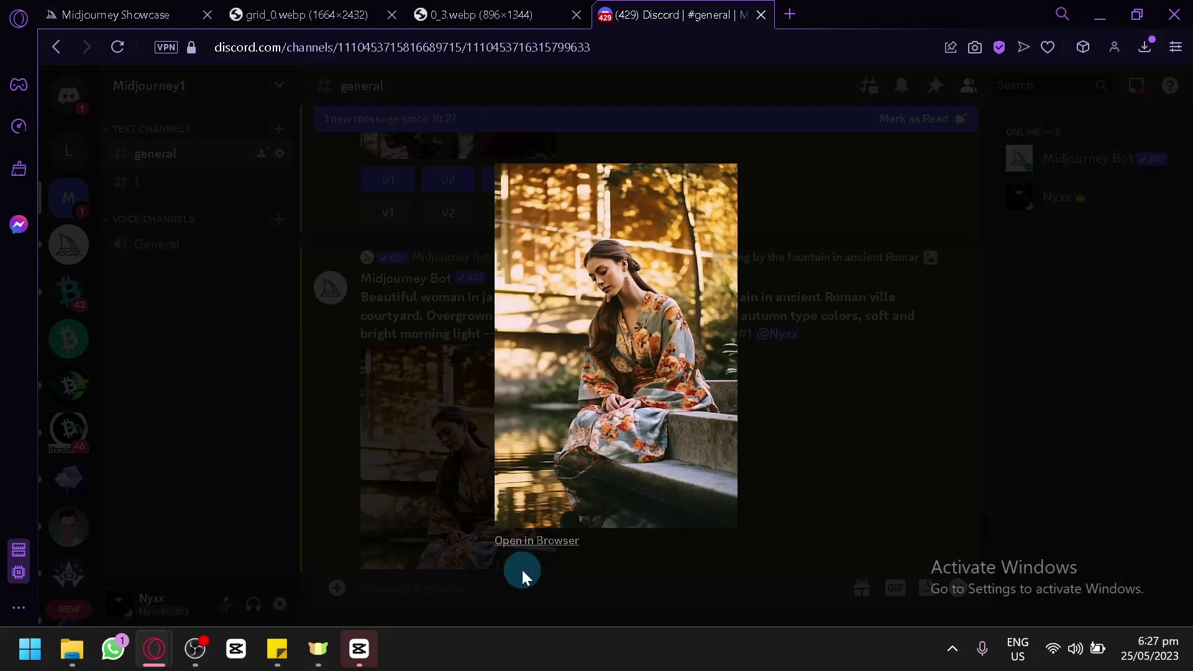
pyautogui.click(533, 542)
pyautogui.moveTo(801, 13); pyautogui.dragTo(572, 8)
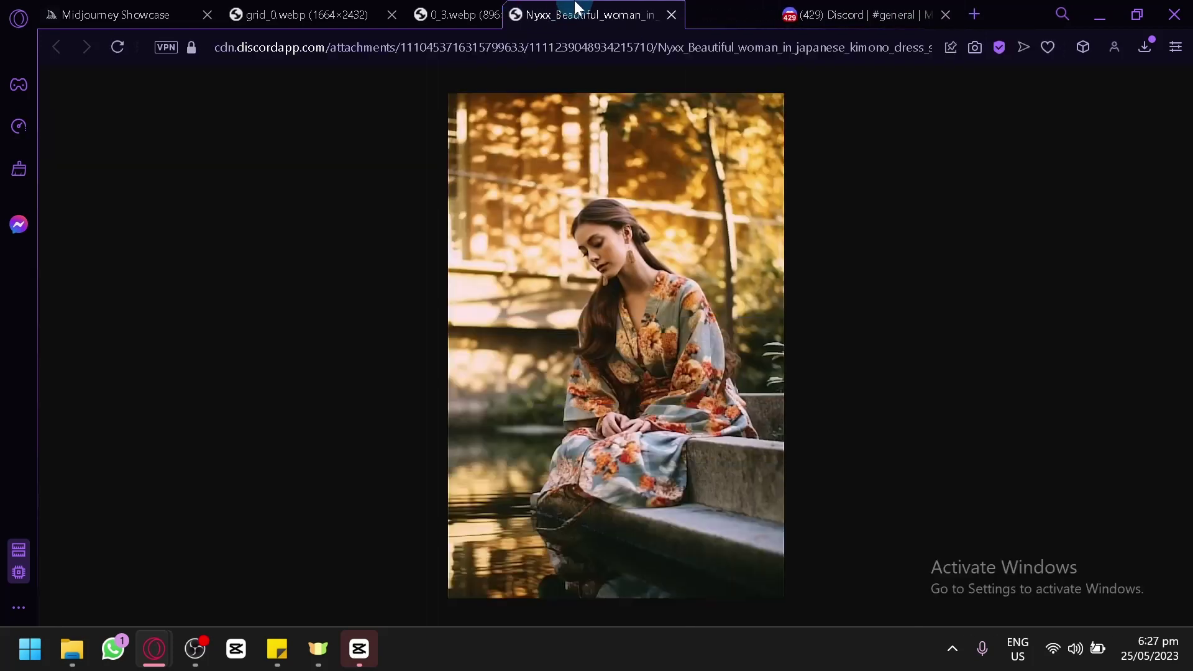
pyautogui.click(491, 14)
pyautogui.click(663, 7)
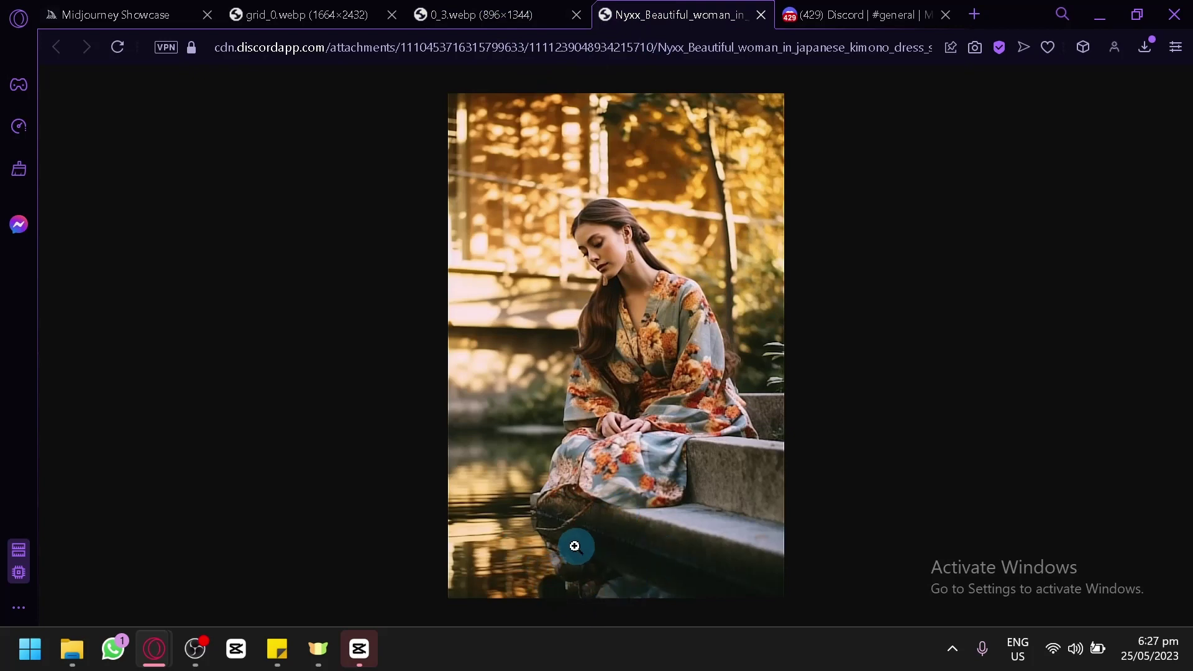
pyautogui.click(725, 428)
pyautogui.click(831, 249)
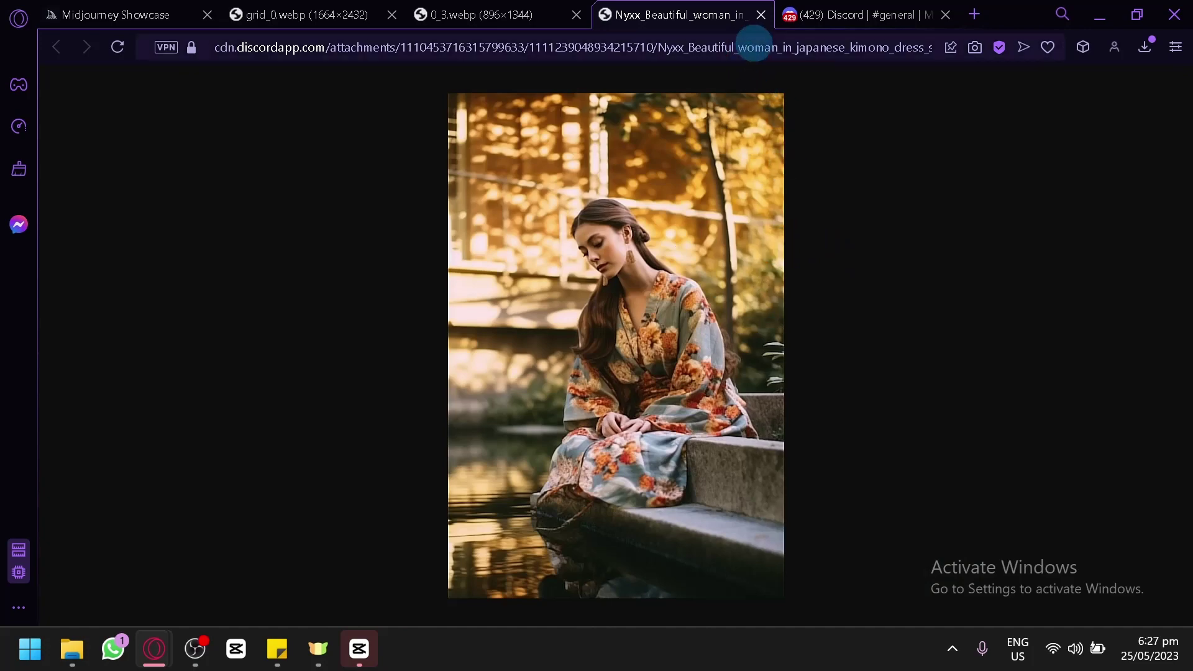
pyautogui.click(762, 14)
pyautogui.click(816, 386)
# View upscaled Image #2 full-size in a browser tab, then close it and the preview.
pyautogui.scroll(-8, 776, 385)
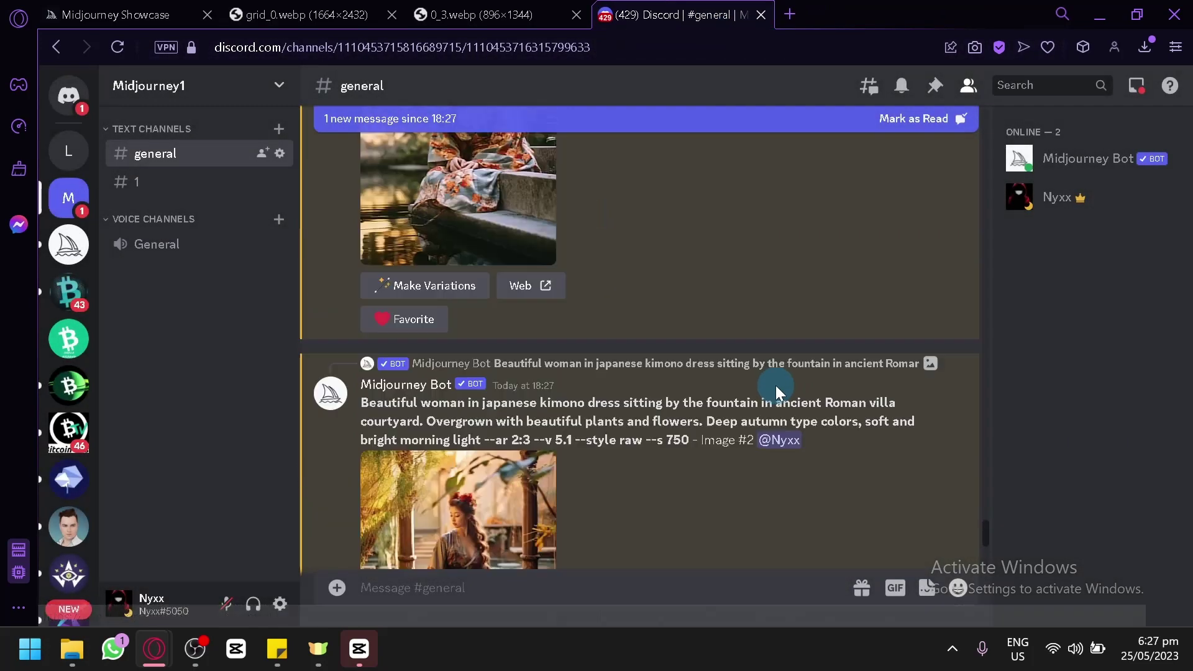
pyautogui.click(501, 412)
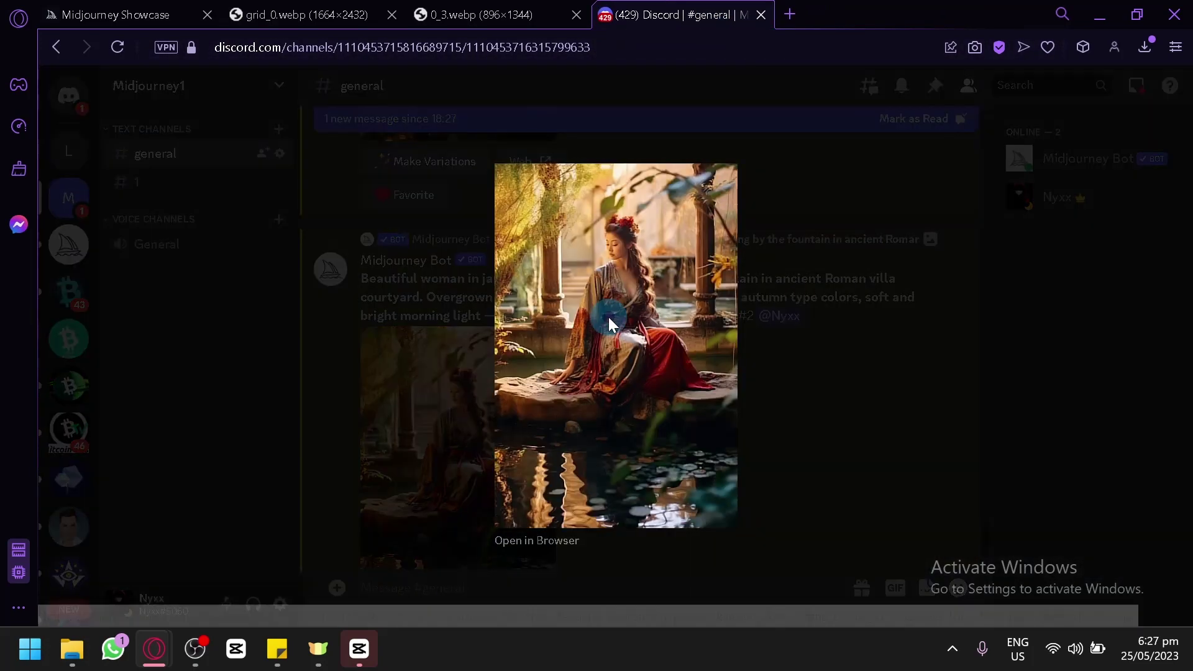
pyautogui.click(536, 541)
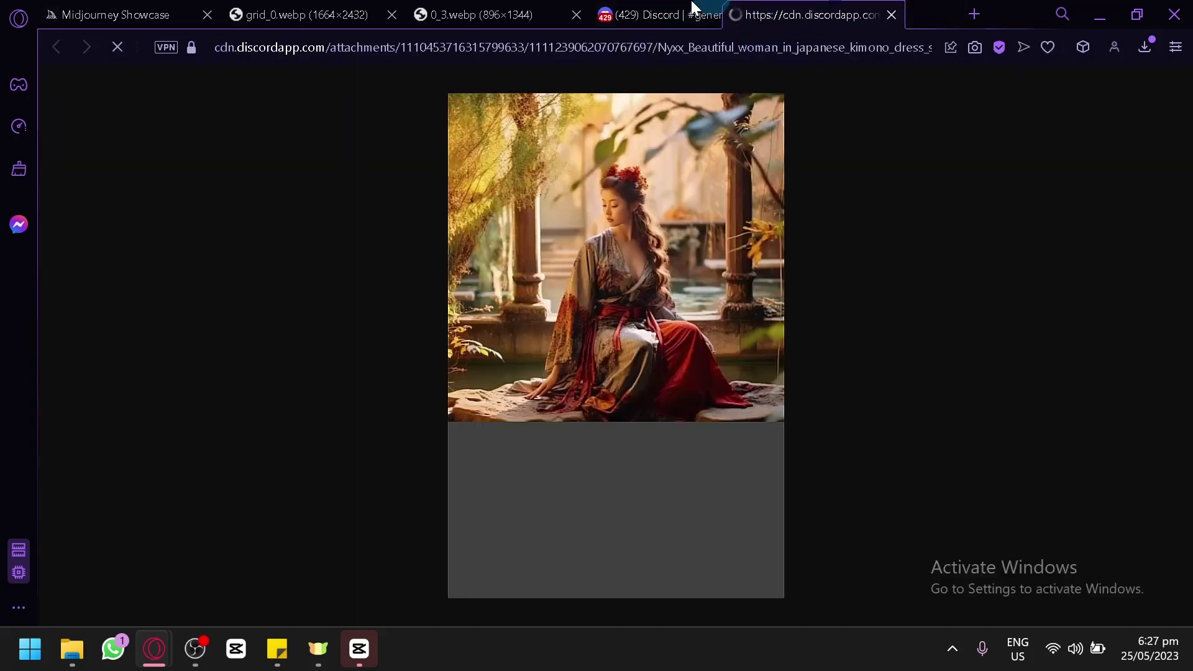
pyautogui.click(486, 246)
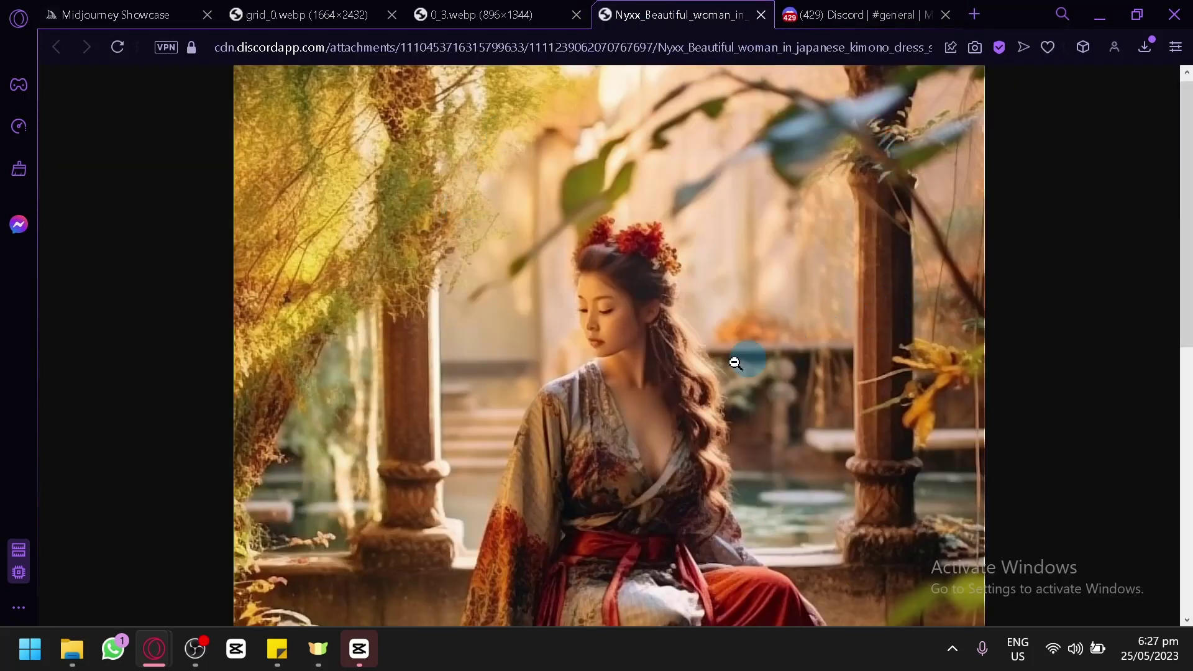
pyautogui.scroll(-4, 648, 251)
pyautogui.scroll(-4, 812, 367)
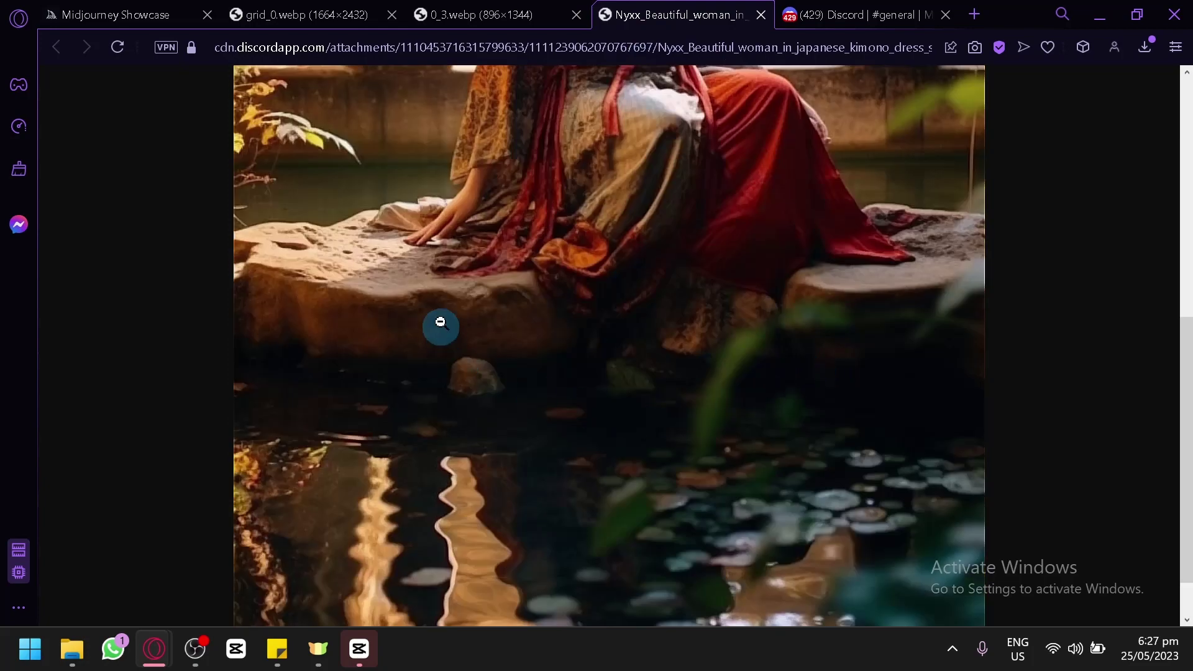
pyautogui.scroll(-1, 541, 174)
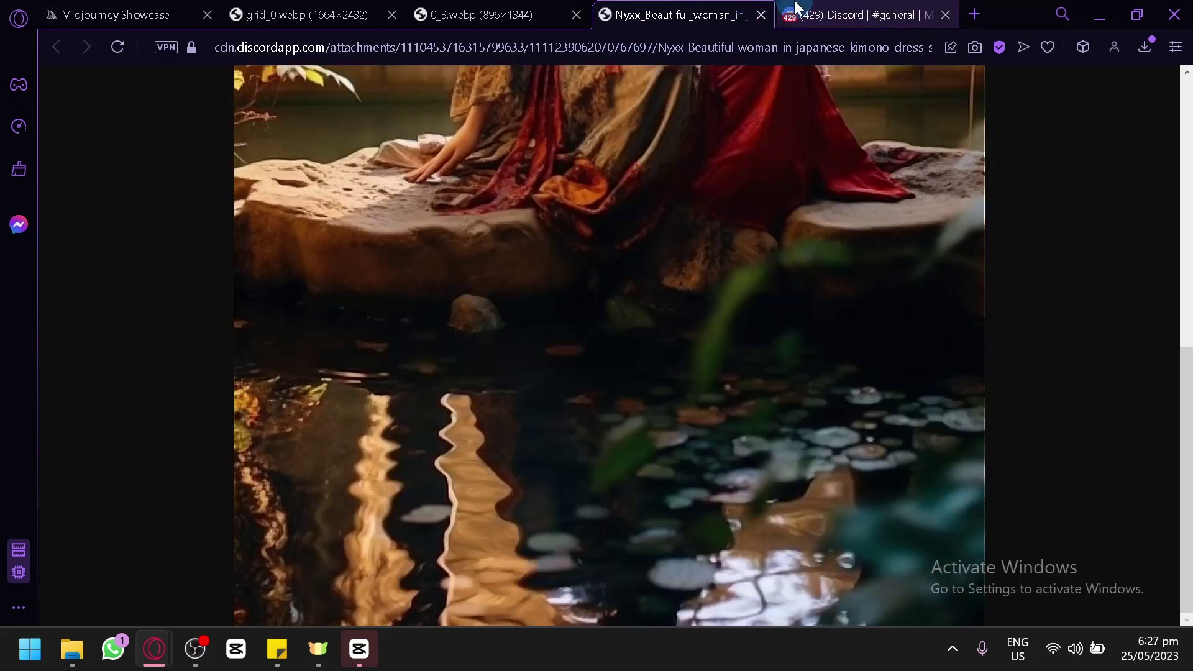
pyautogui.click(760, 15)
pyautogui.click(849, 387)
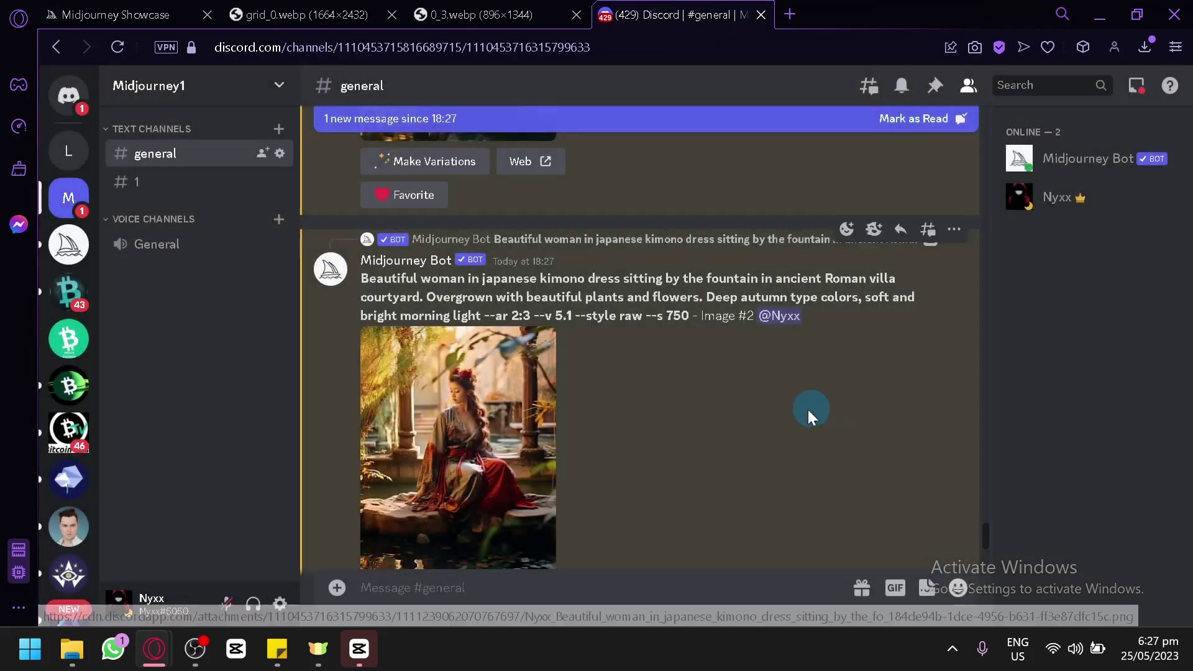
# Open upscaled Image #4 full-size in its own tab, zoom in, then fit it back.
pyautogui.scroll(-5, 639, 404)
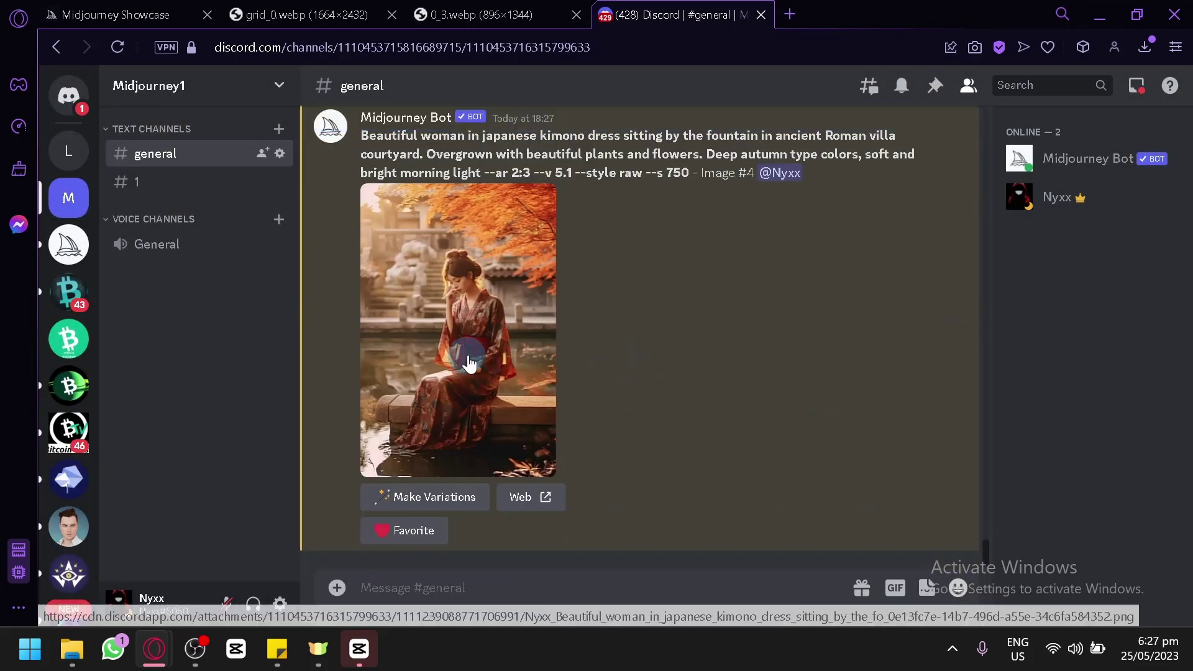
pyautogui.click(475, 352)
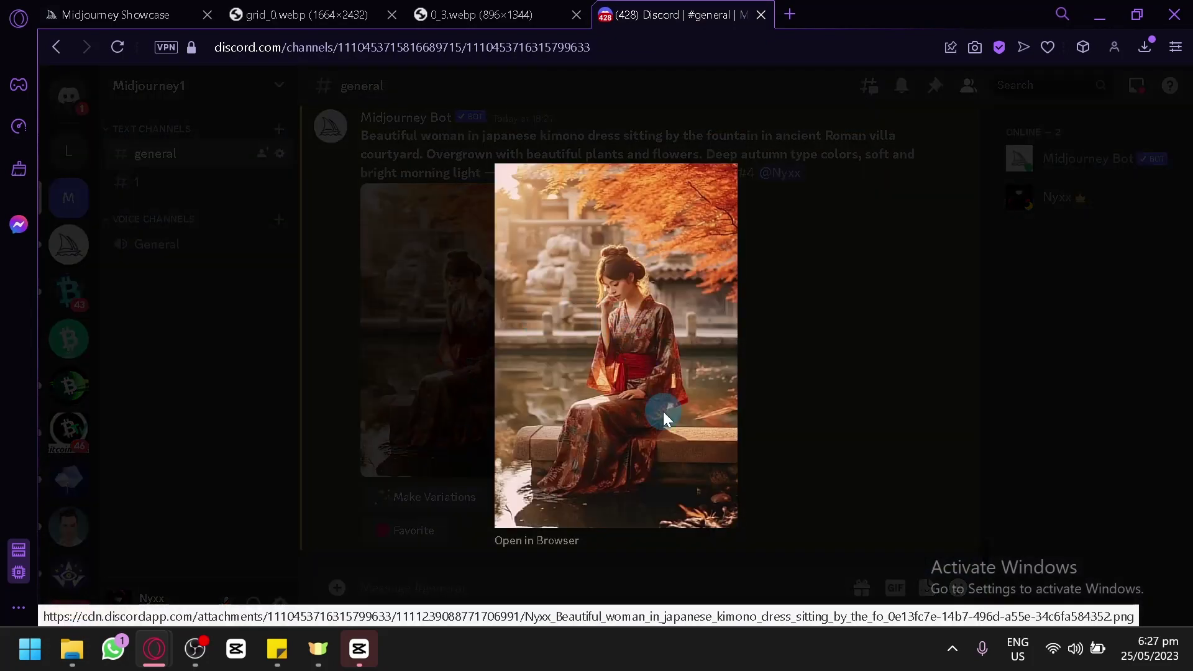
pyautogui.click(552, 540)
pyautogui.moveTo(794, 6); pyautogui.dragTo(635, 8)
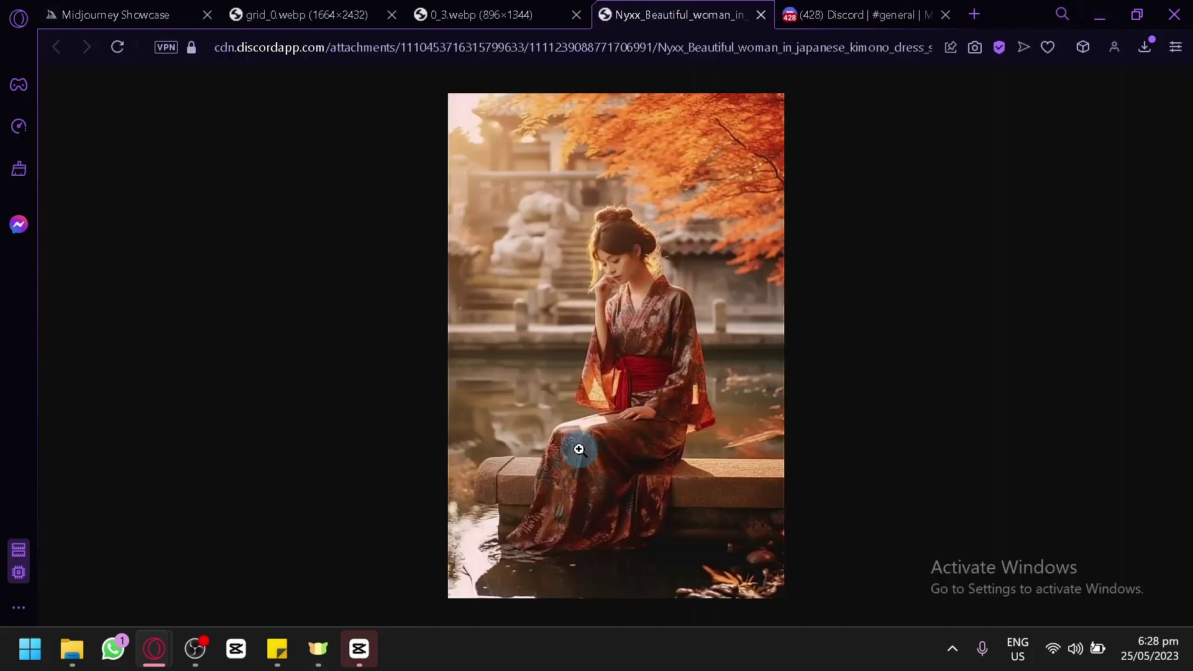
pyautogui.click(576, 450)
pyautogui.scroll(7, 560, 512)
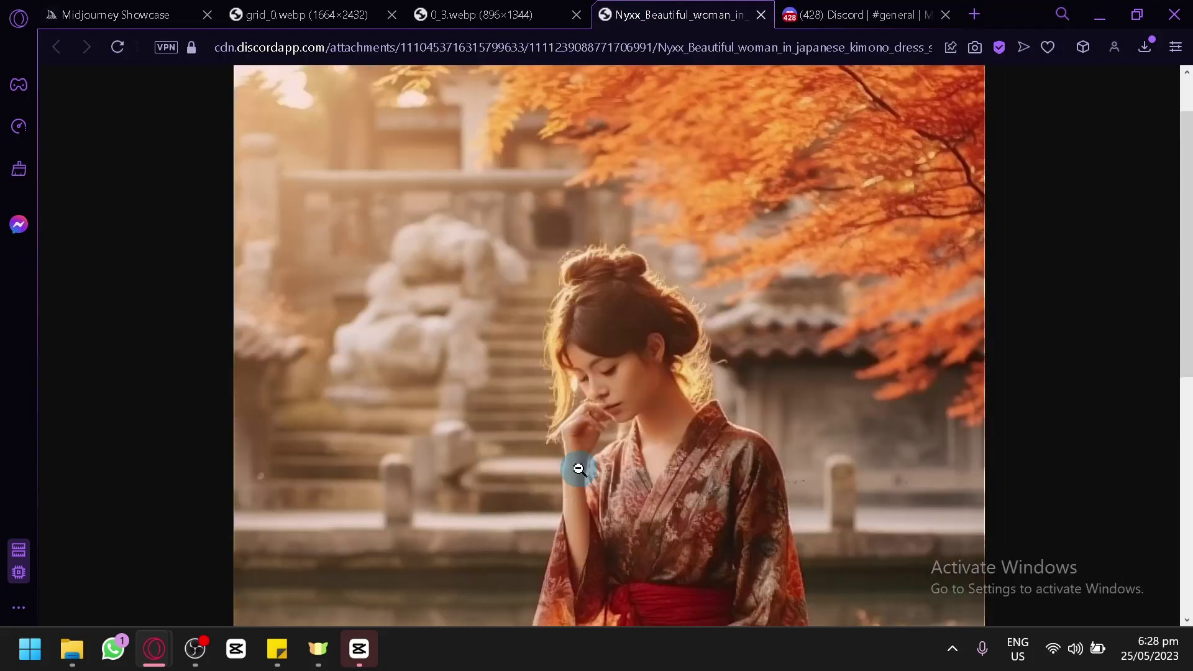
pyautogui.scroll(-5, 640, 329)
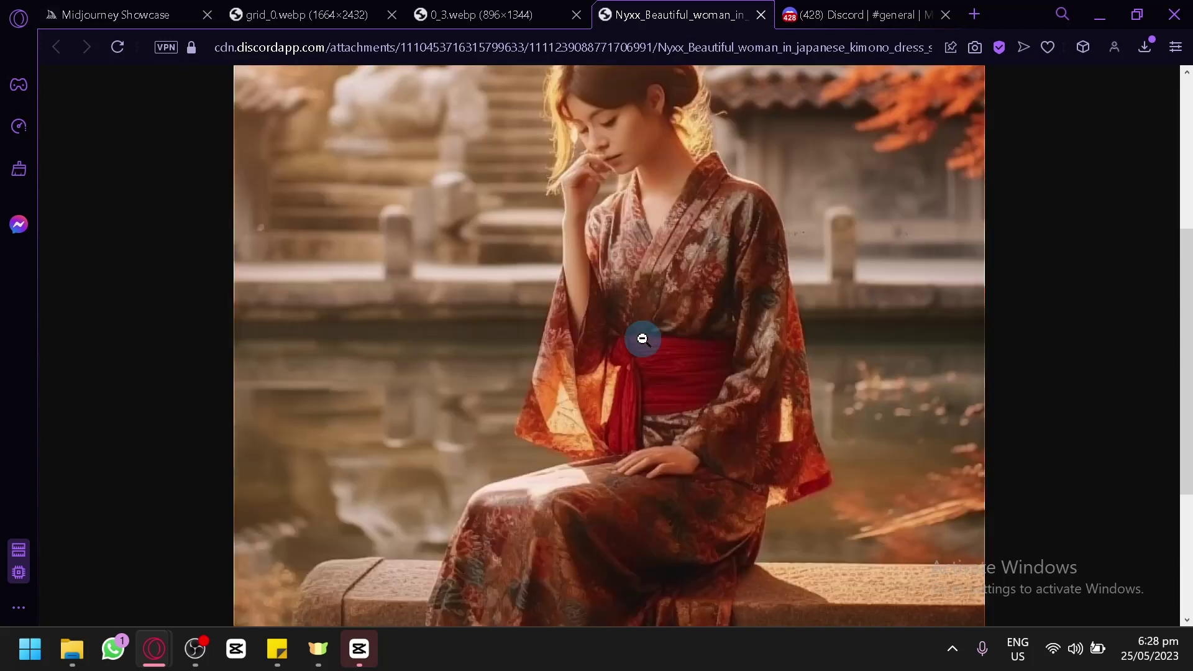
pyautogui.scroll(3, 644, 291)
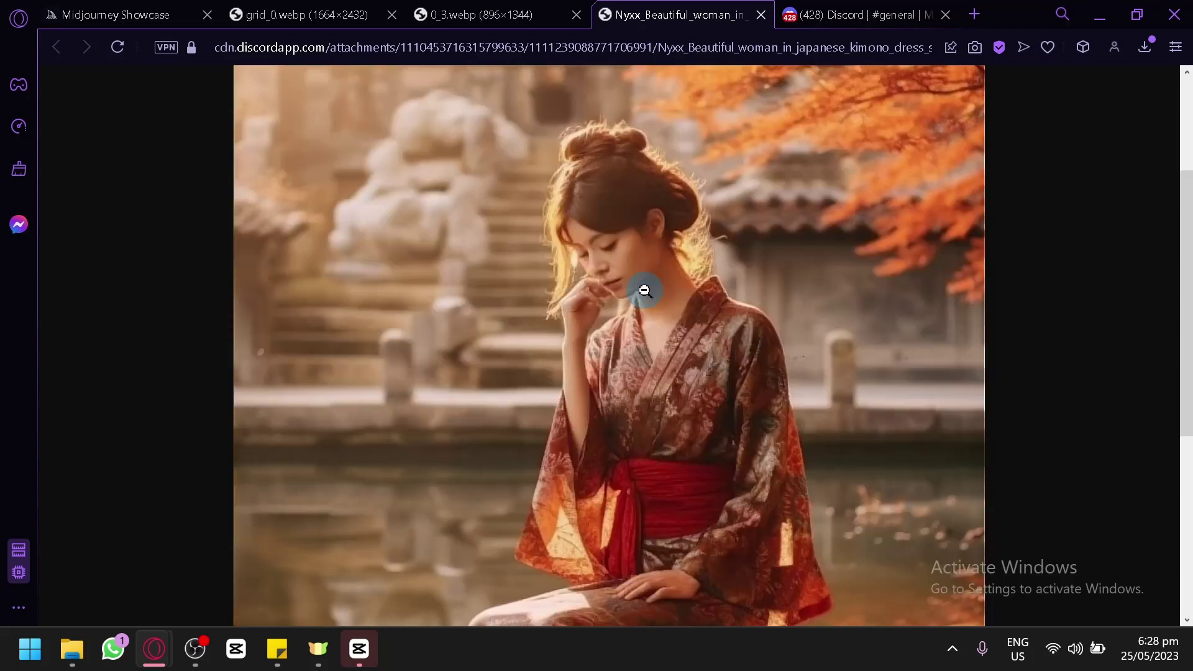
pyautogui.click(756, 323)
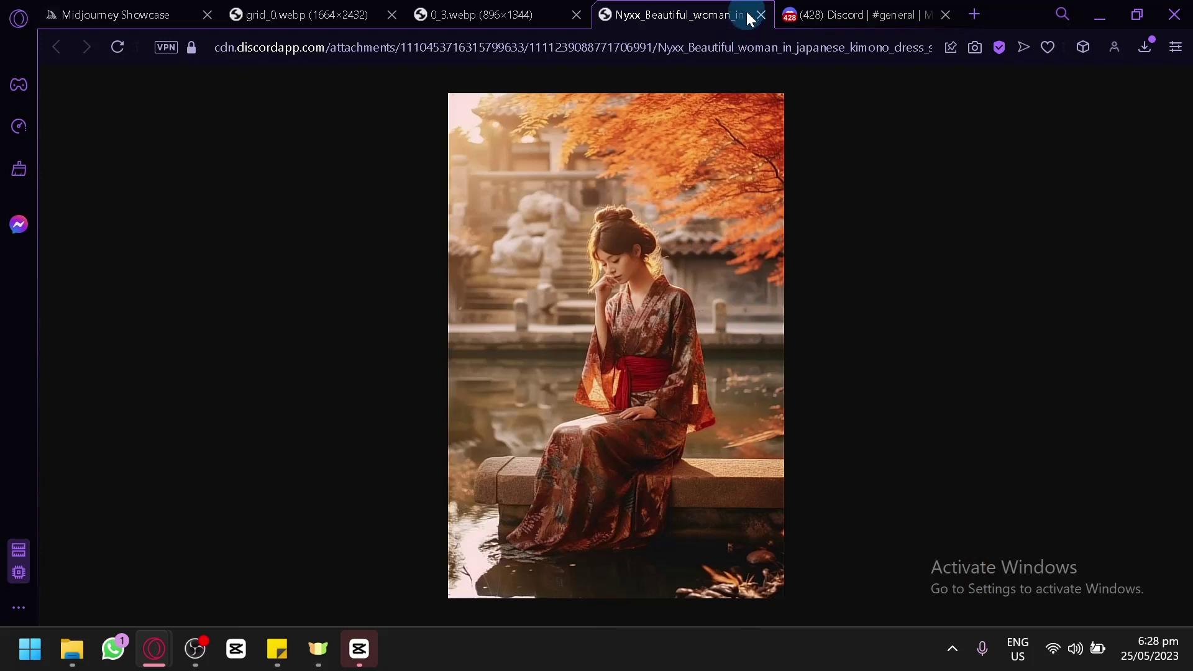